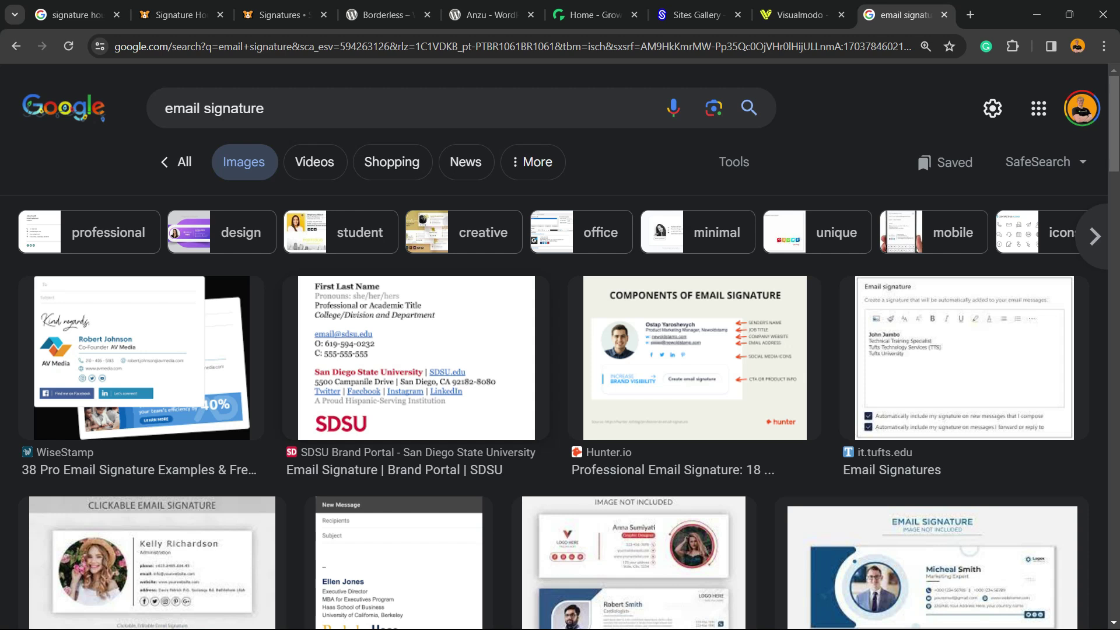
scroll(560, 350, "down", 3)
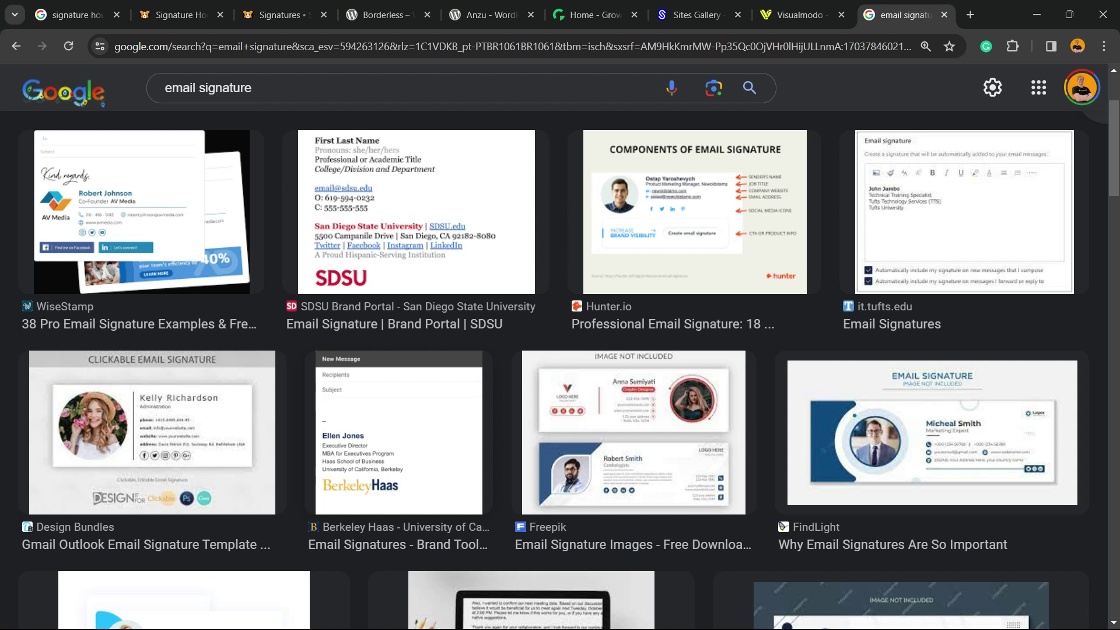
scroll(560, 350, "up", 3)
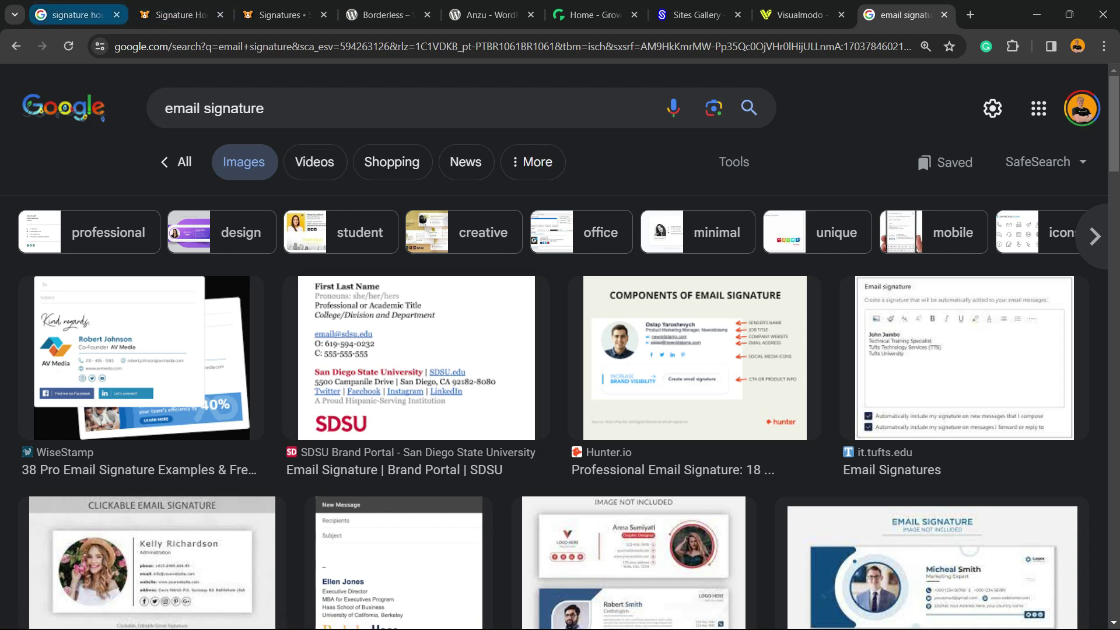
- Switch to the "signature hound" search results and go to the Signature Hound website
left_click(76, 15)
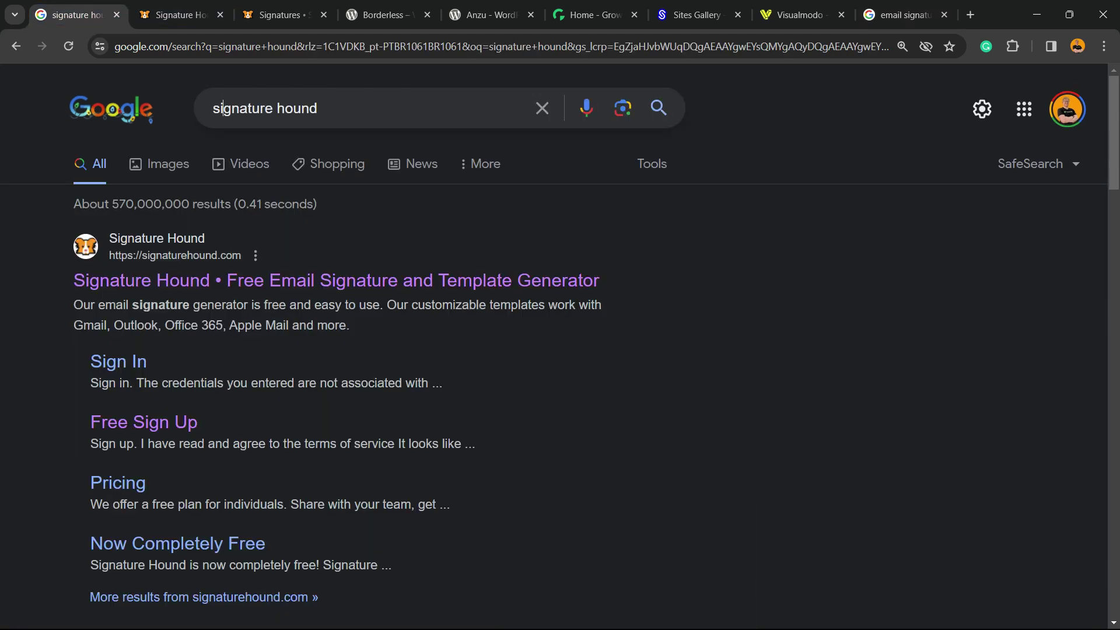
left_click(223, 109)
left_click_drag(318, 109, 214, 108)
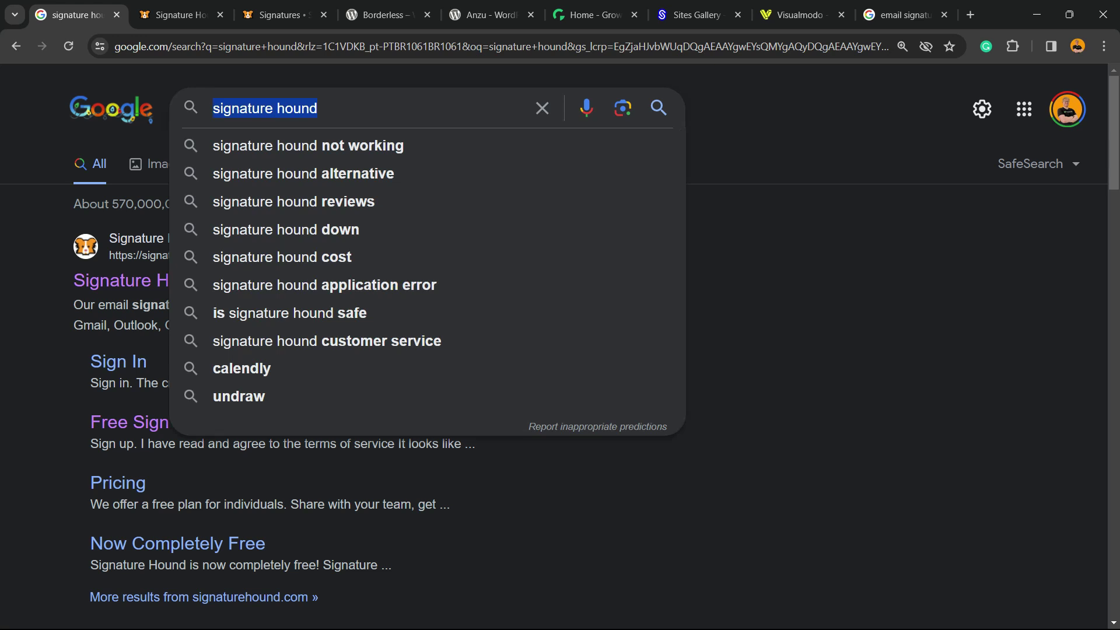
left_click(336, 281)
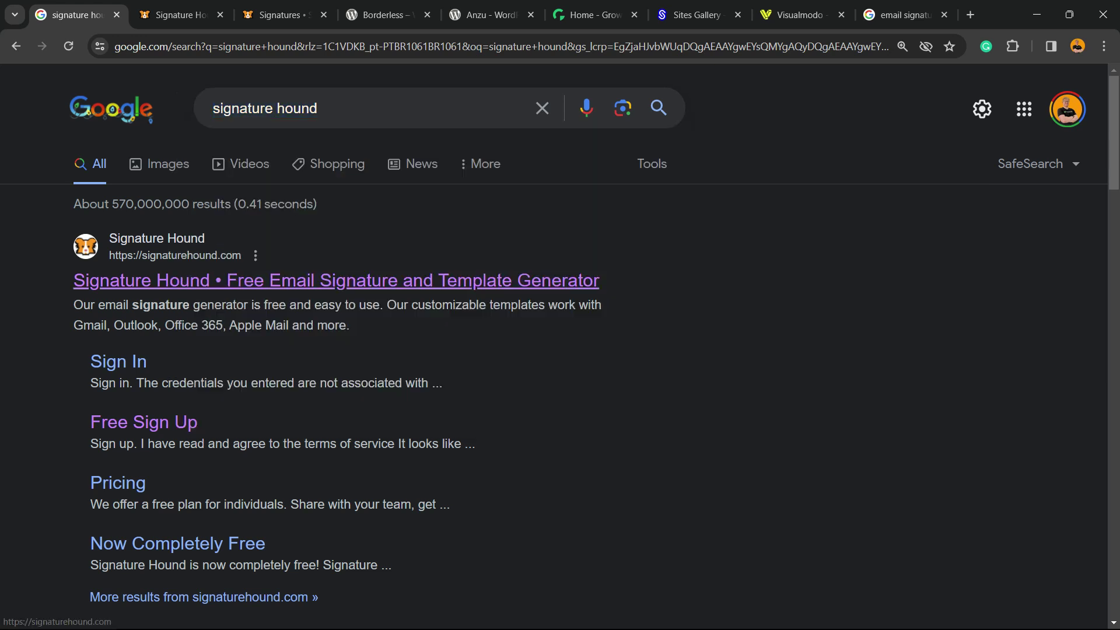
key("ctrl+Tab")
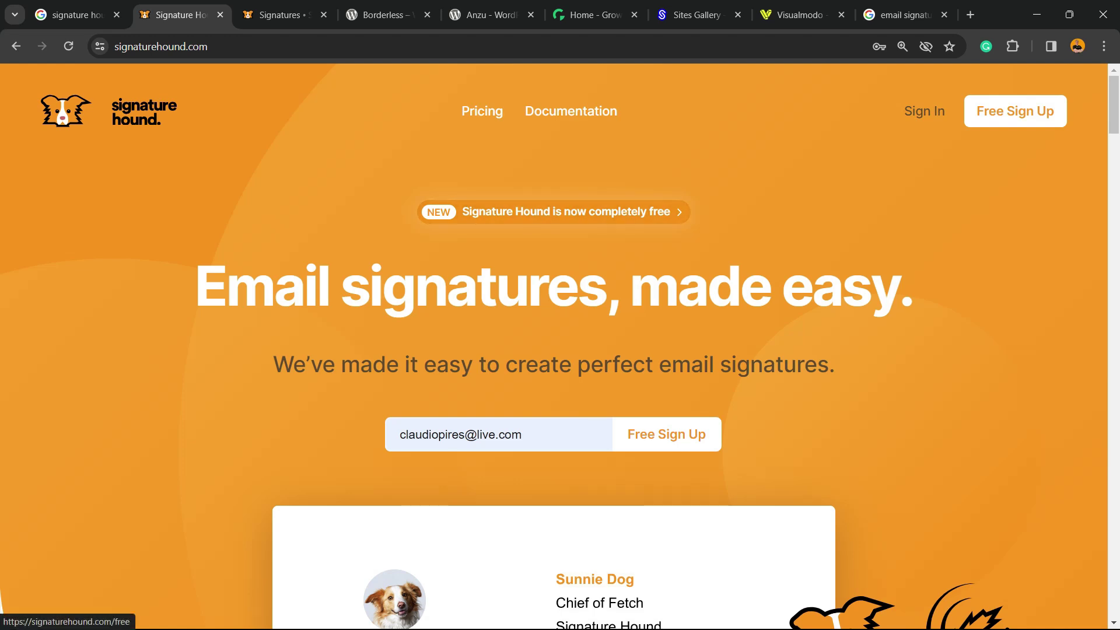
- Examine the Signature Hound homepage, including its sections on templates, branding, email client installation and sharing with colleagues
triple_click(474, 434)
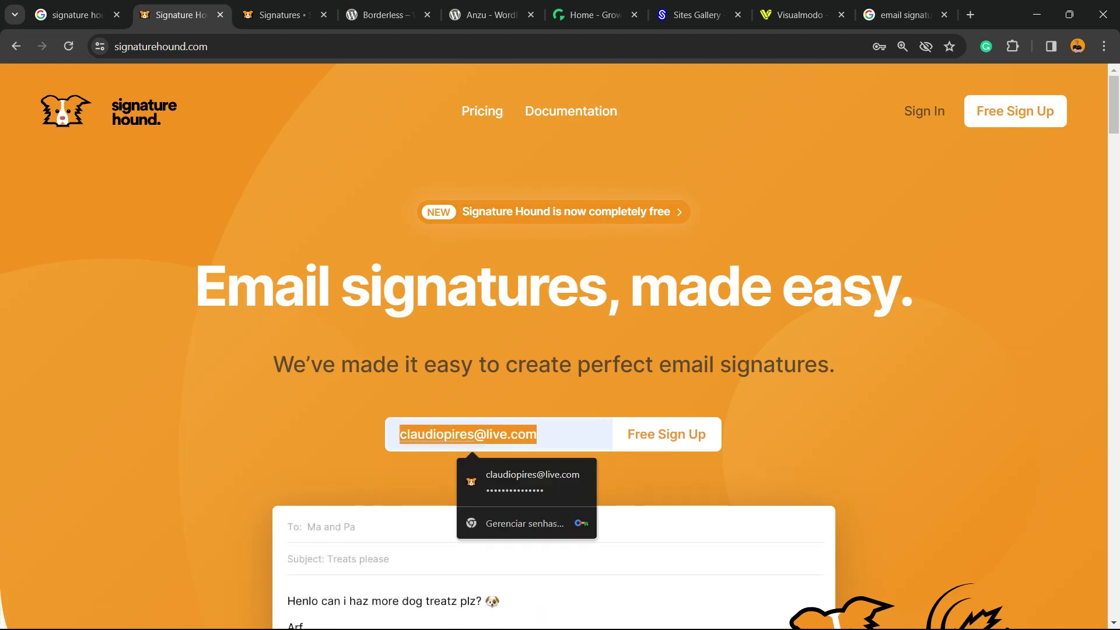
key("Escape")
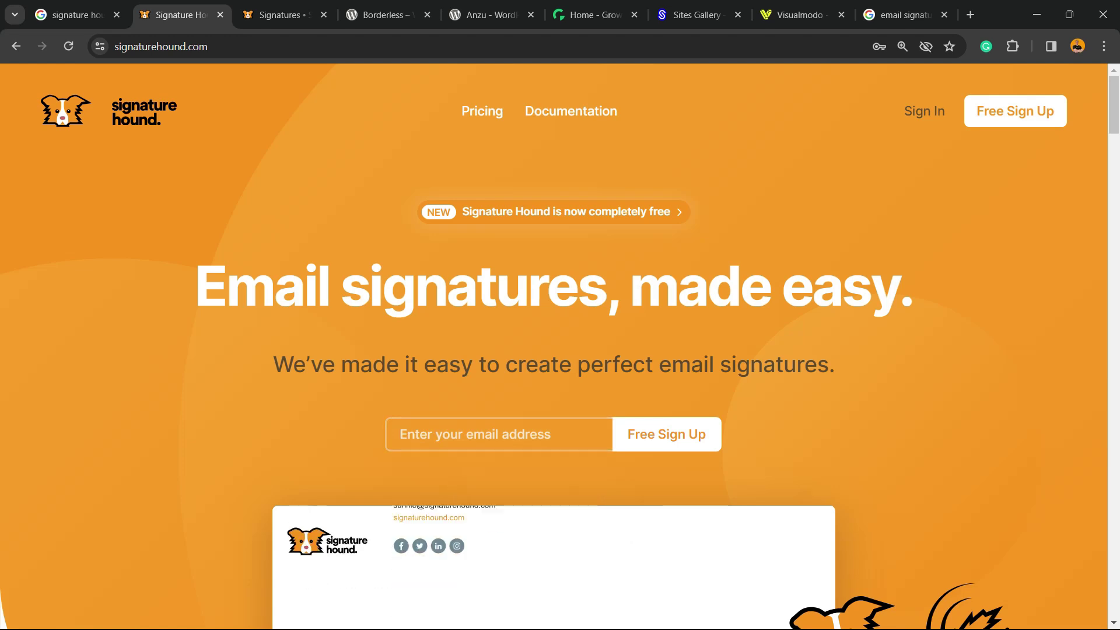
scroll(555, 350, "down", 5)
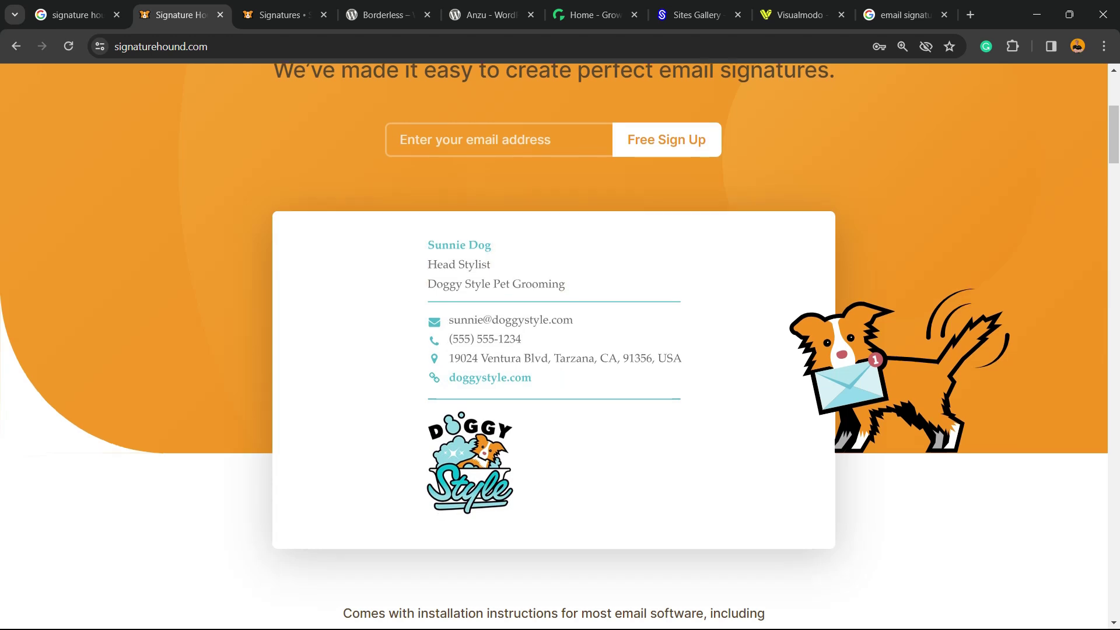
scroll(454, 321, "down", 10)
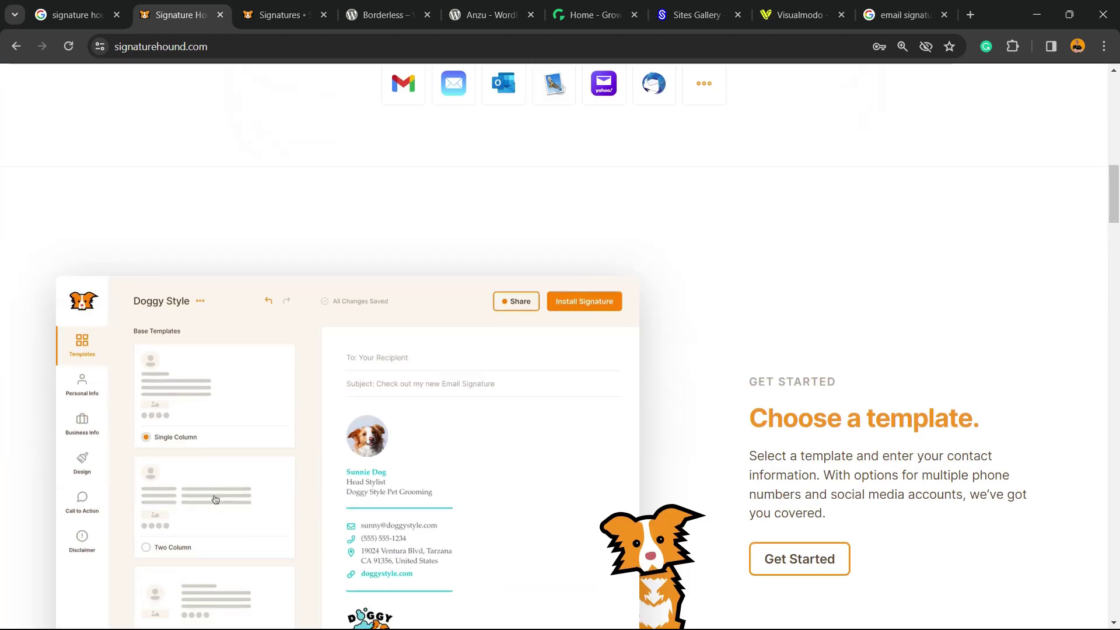
scroll(215, 490, "down", 3)
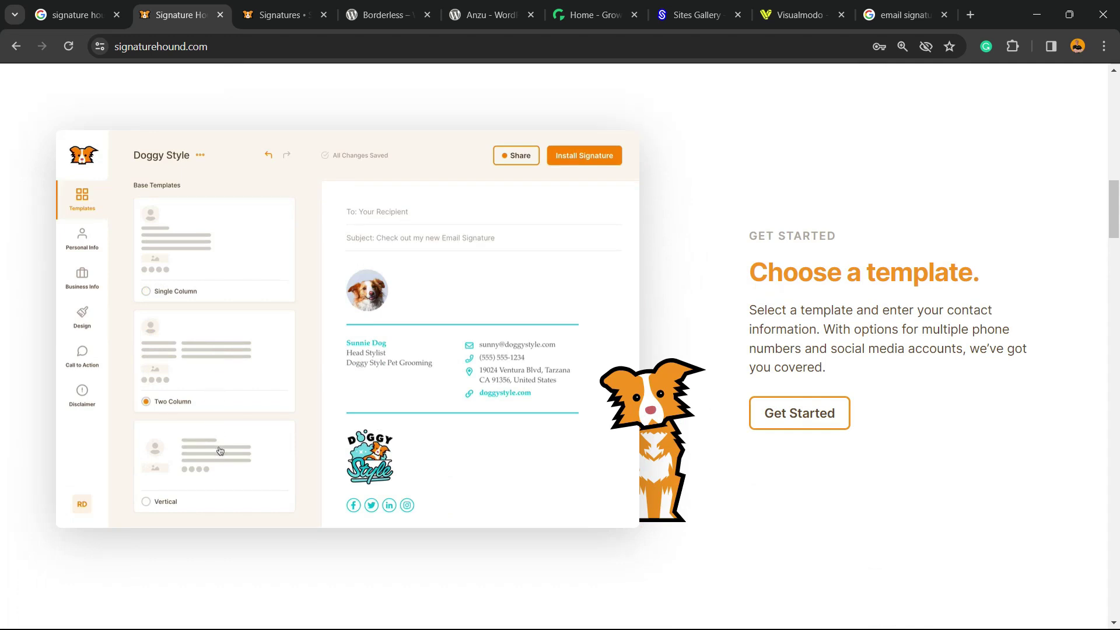
scroll(560, 350, "down", 7)
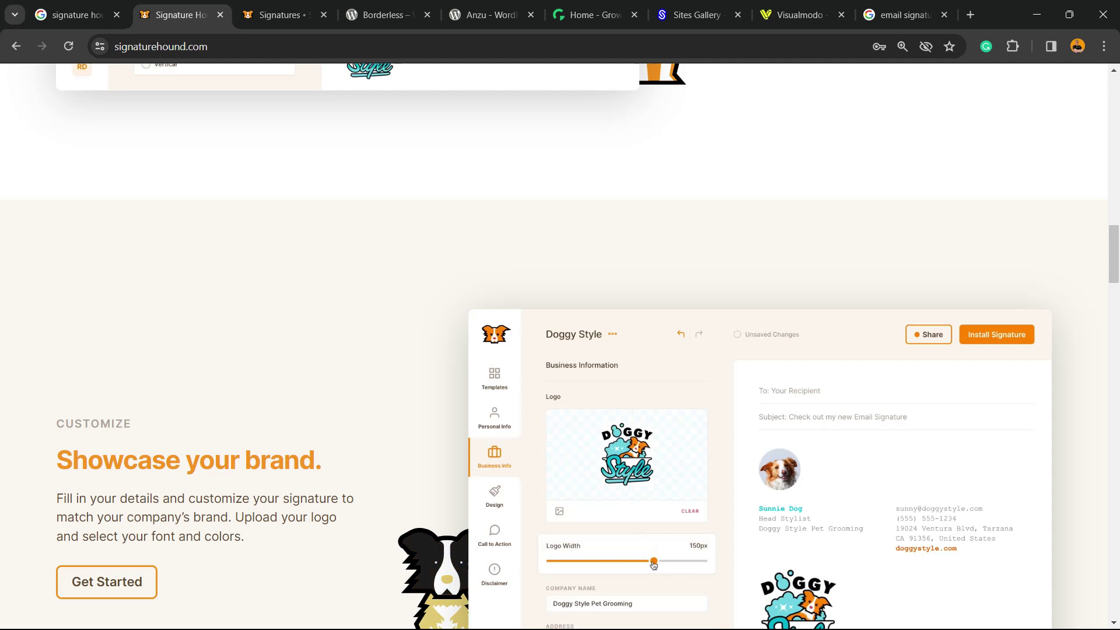
scroll(561, 350, "down", 12)
scroll(560, 350, "down", 3)
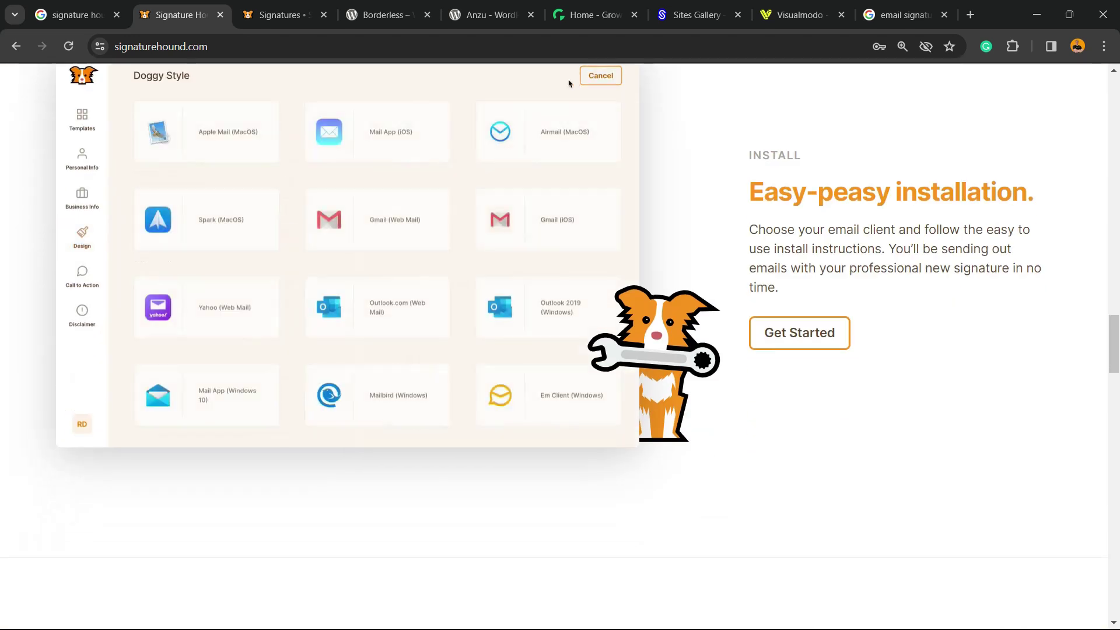
scroll(560, 350, "up", 3)
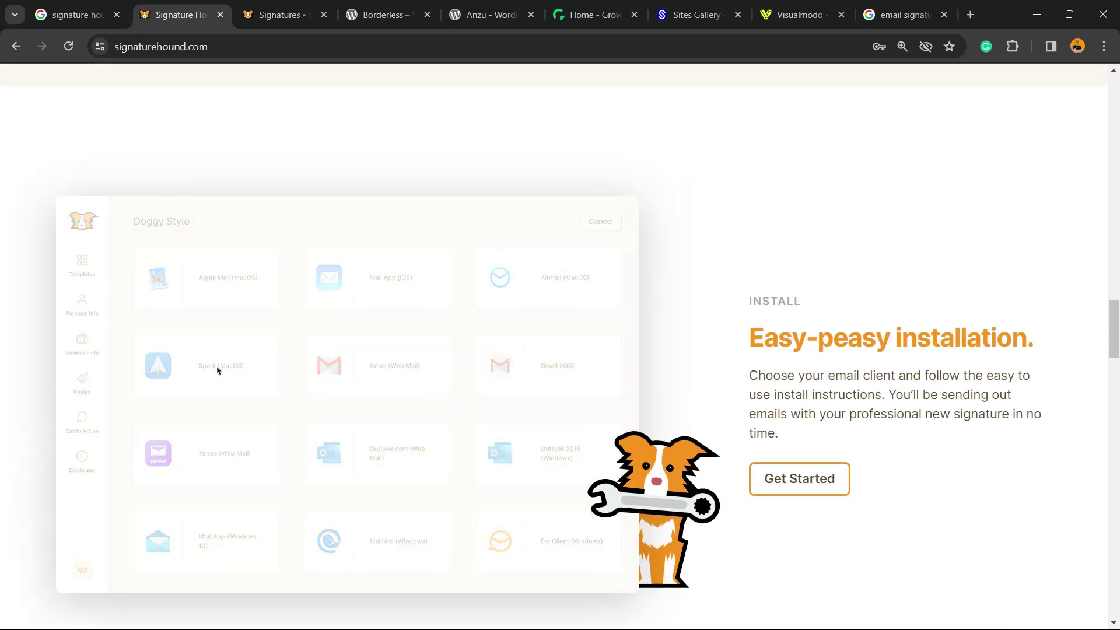
scroll(560, 350, "down", 5)
scroll(366, 84, "down", 10)
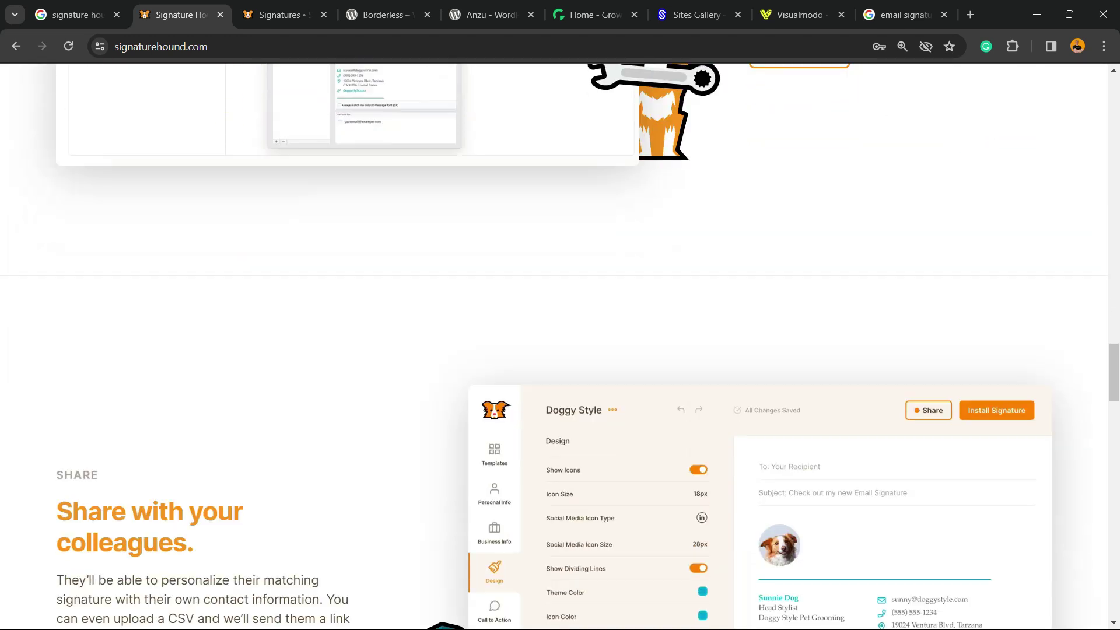
scroll(560, 350, "down", 20)
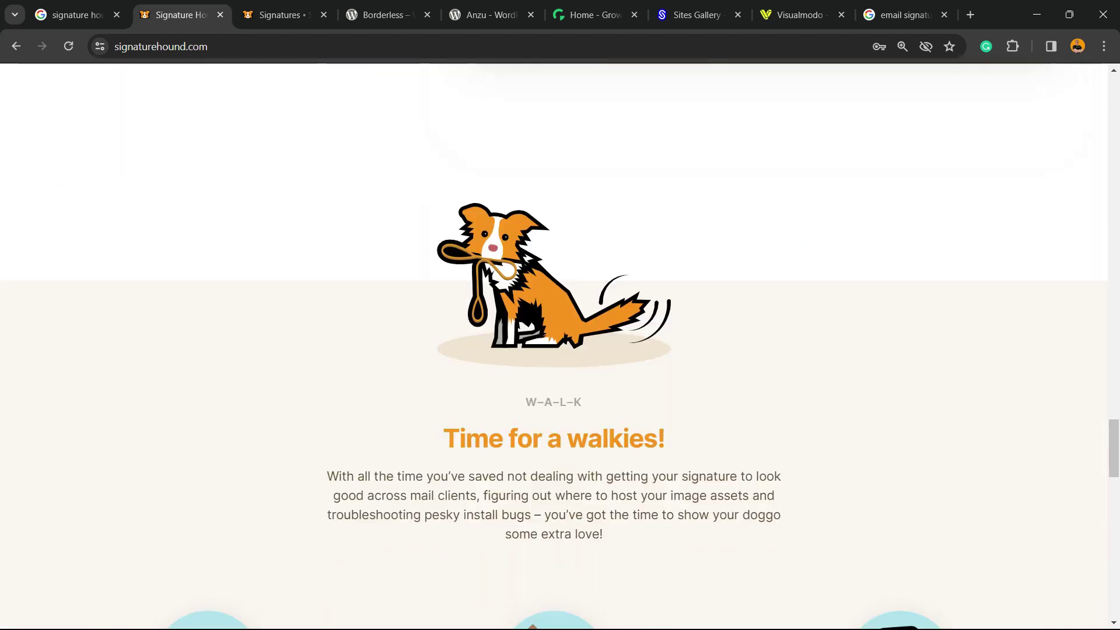
scroll(560, 350, "up", 9)
scroll(561, 350, "up", 20)
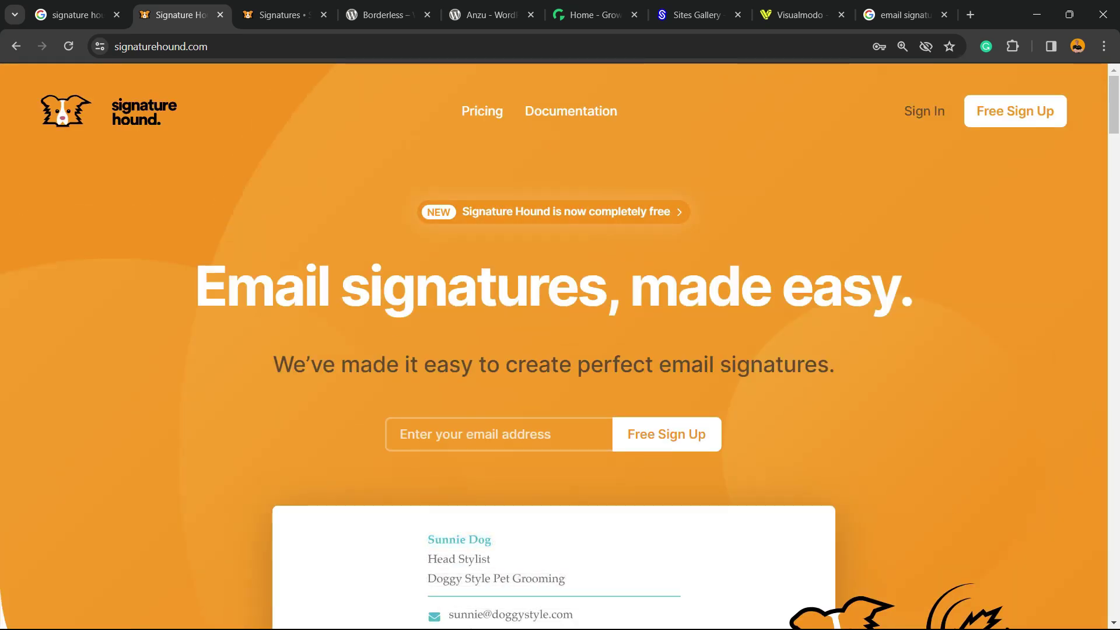
- Open the Signature Hound sign-up form and check the account confirmation message in the Mail app
left_click(925, 111)
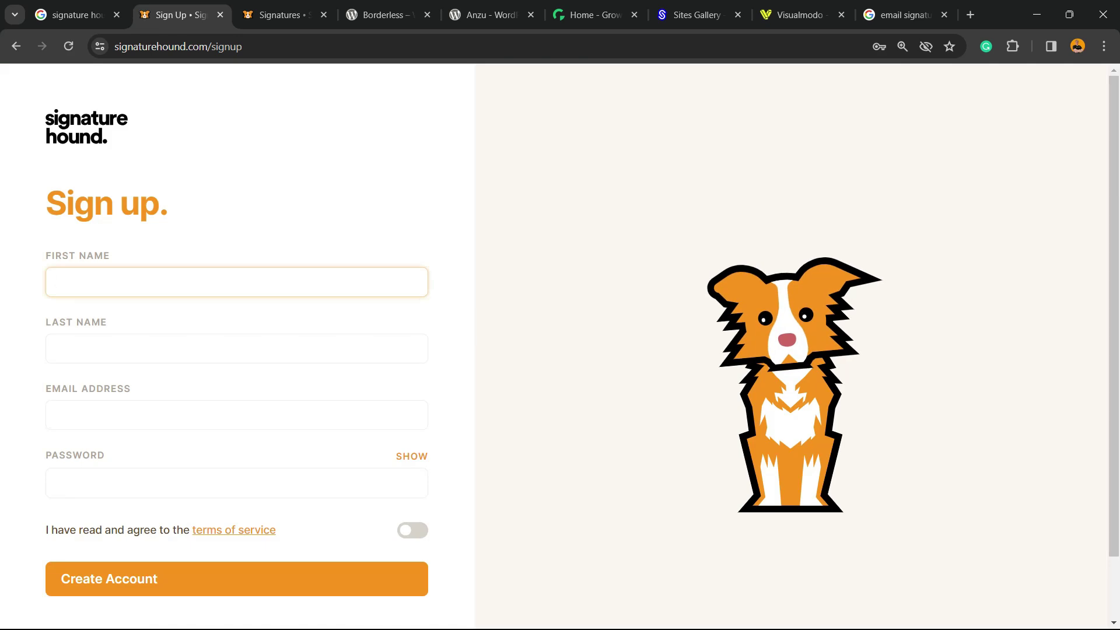
key("super")
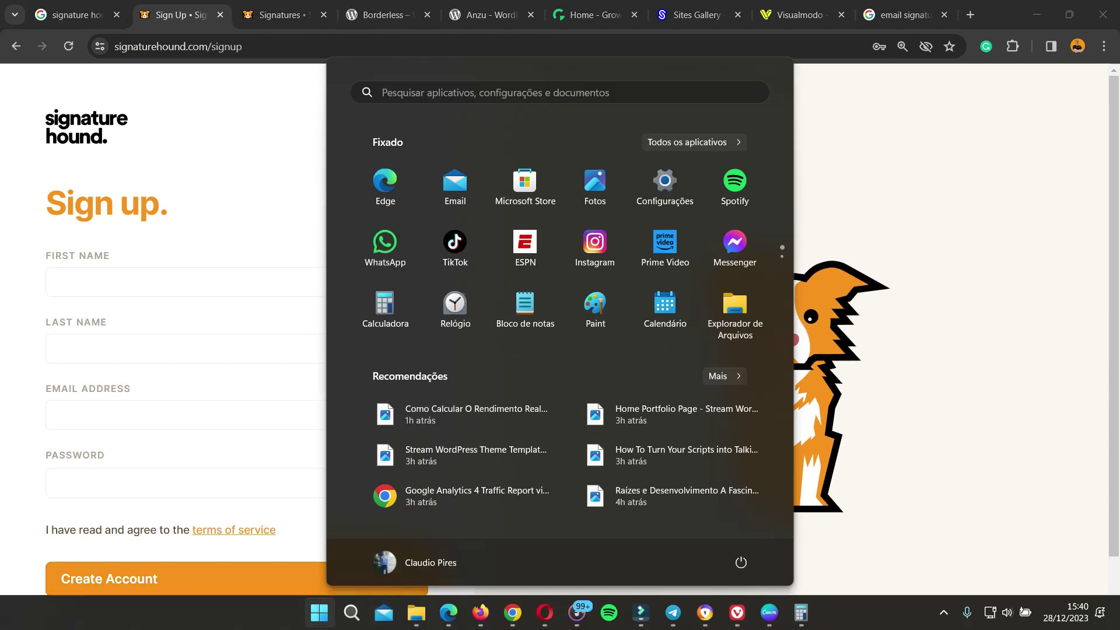
left_click(383, 613)
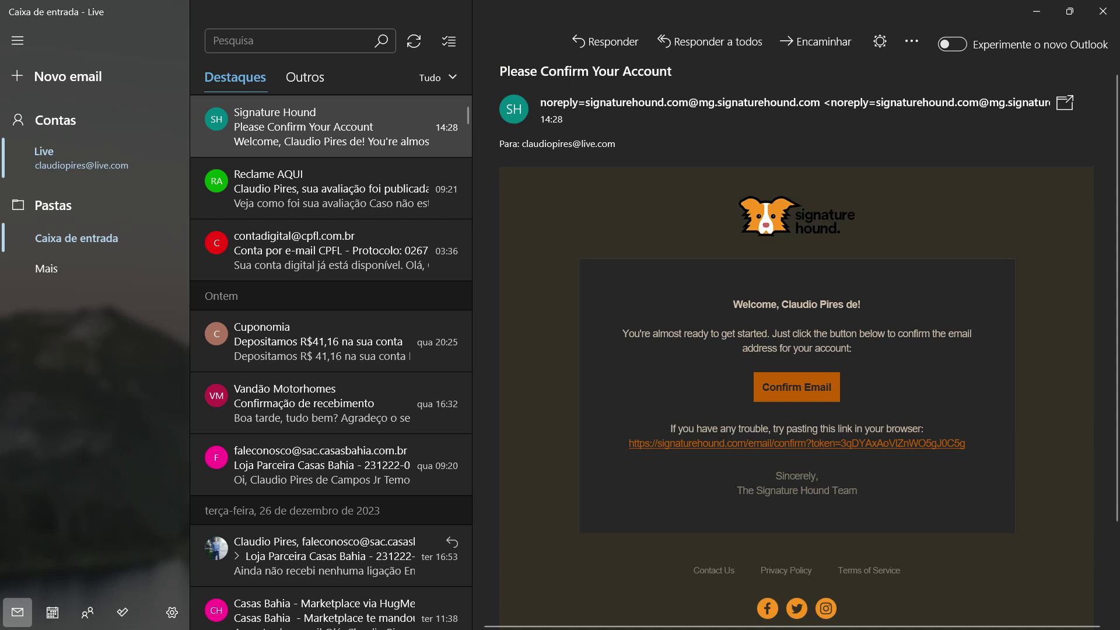
left_click(782, 391)
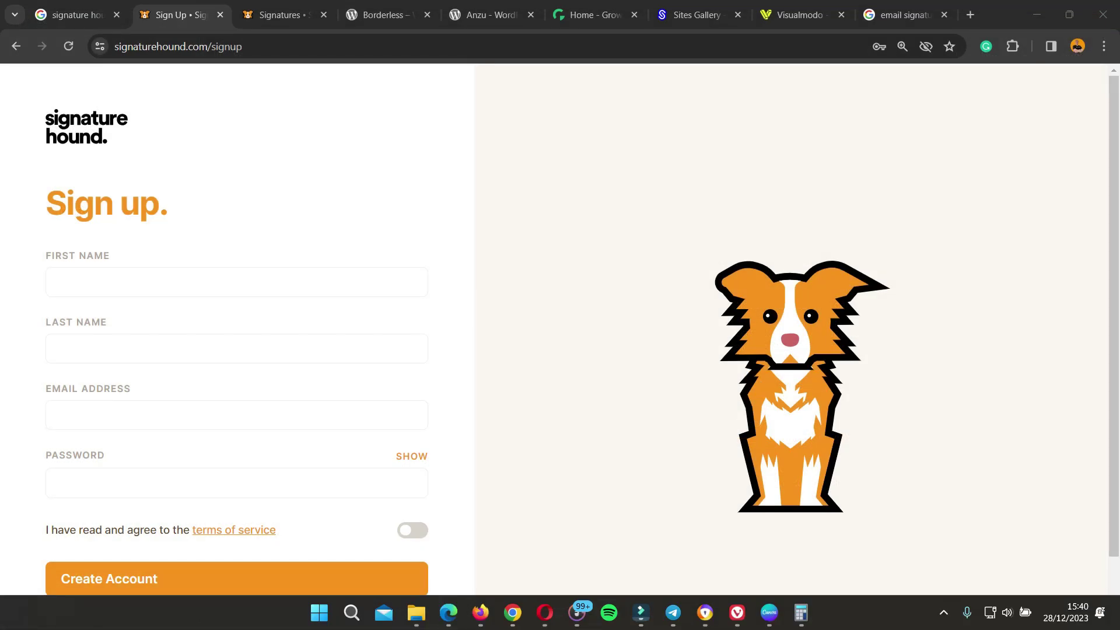
- Sign in to the existing Signature Hound account with the saved email address and password
scroll(560, 332, "down", 1)
left_click(222, 575)
key("Return")
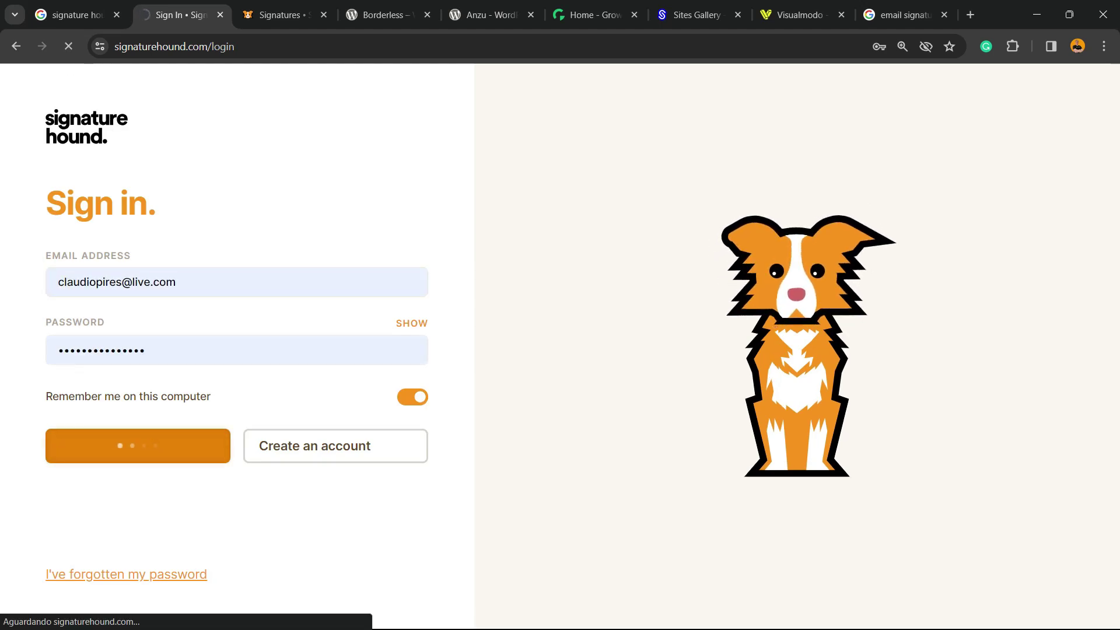
- Close the duplicate Signature Hound dashboard and return to the page that is signing in
left_click(274, 14)
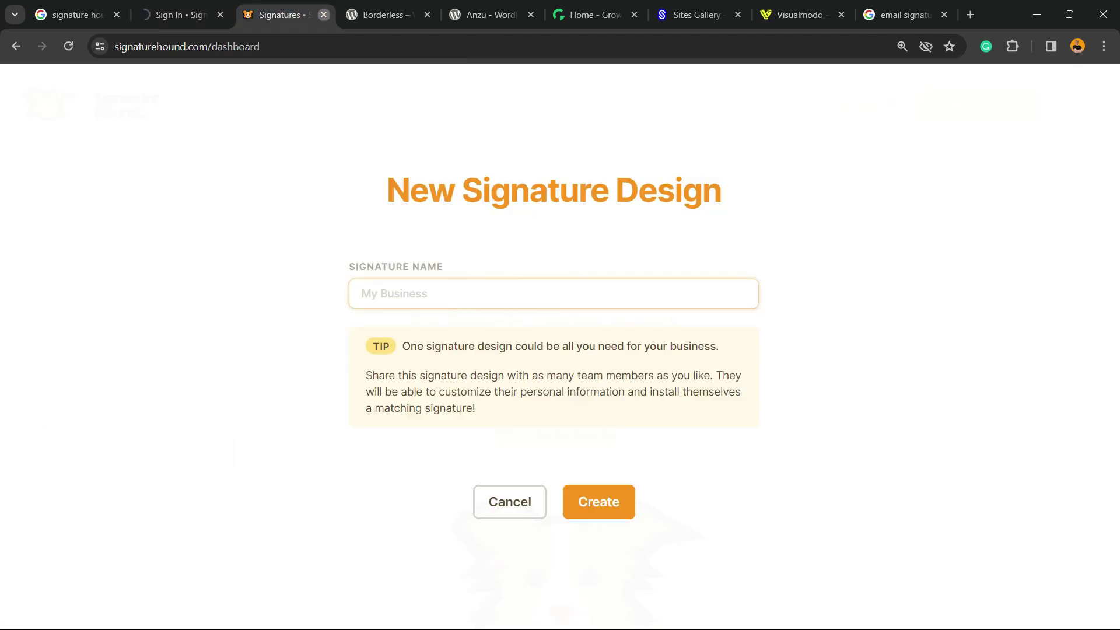
left_click(324, 15)
left_click(181, 15)
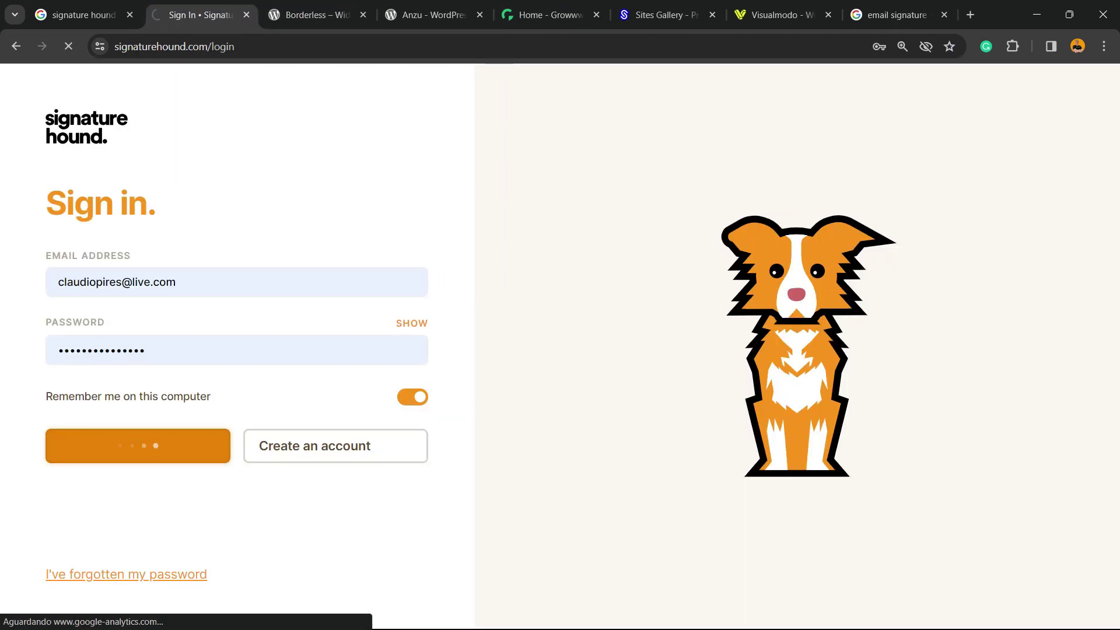
- Create a new signature design named "visualmodo"
left_click(557, 428)
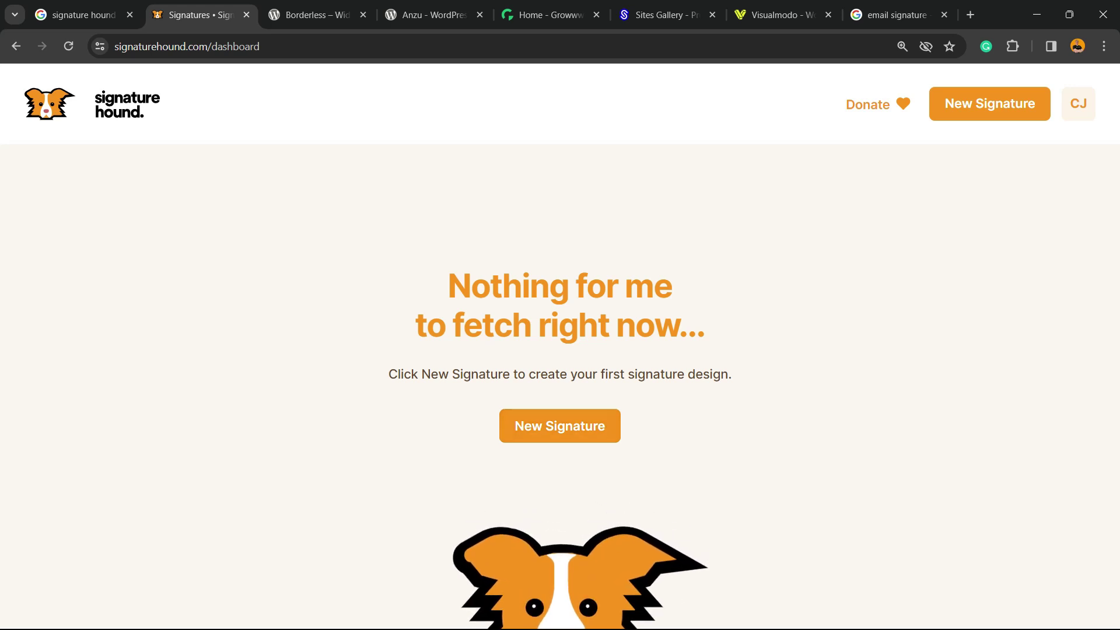
left_click(537, 428)
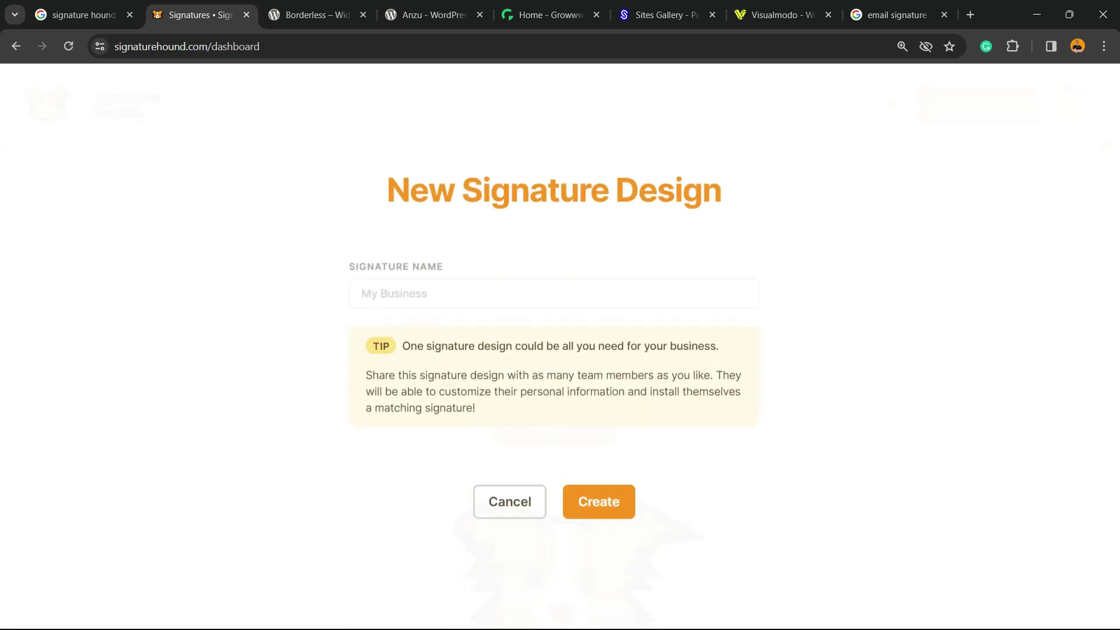
type("visualmodo")
key("Return")
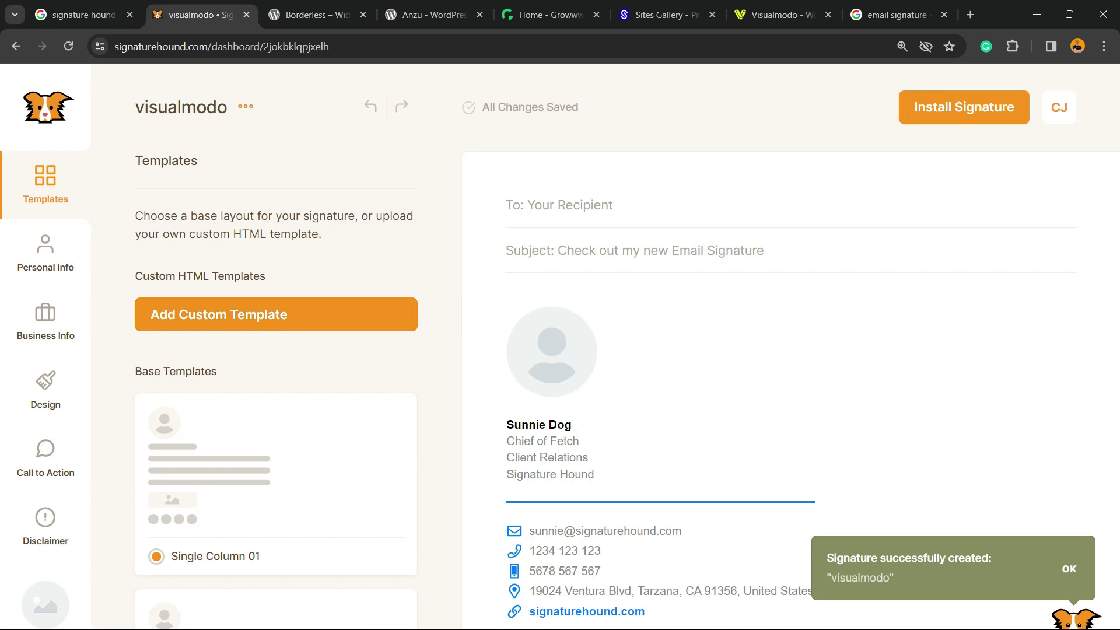
- Look through the base templates and apply Vertical 02 to the signature
scroll(276, 390, "down", 15)
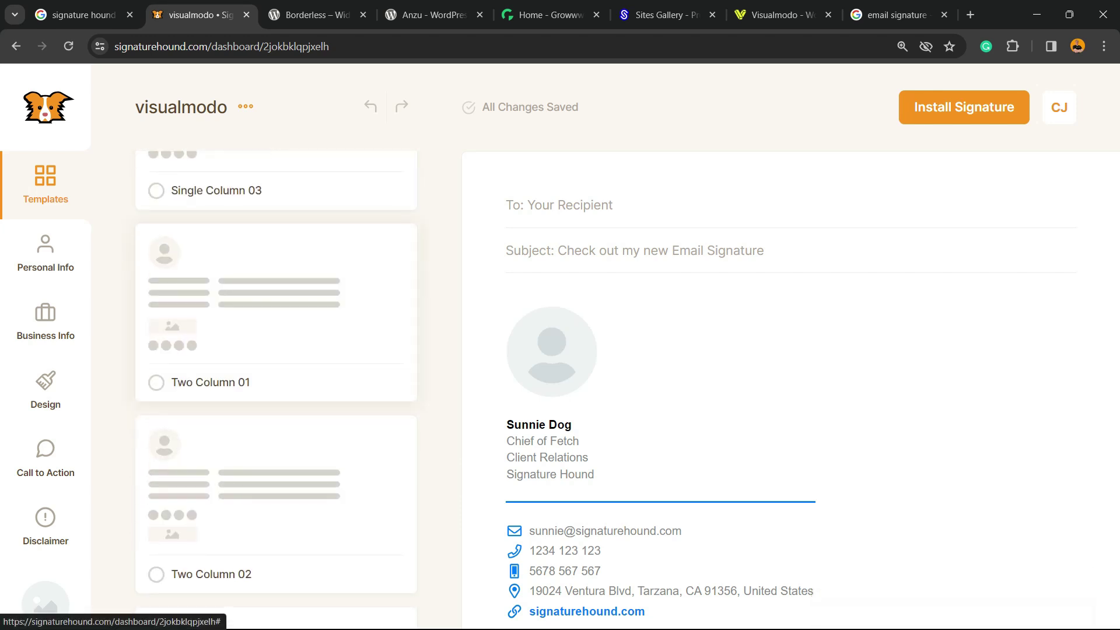
scroll(276, 389, "down", 10)
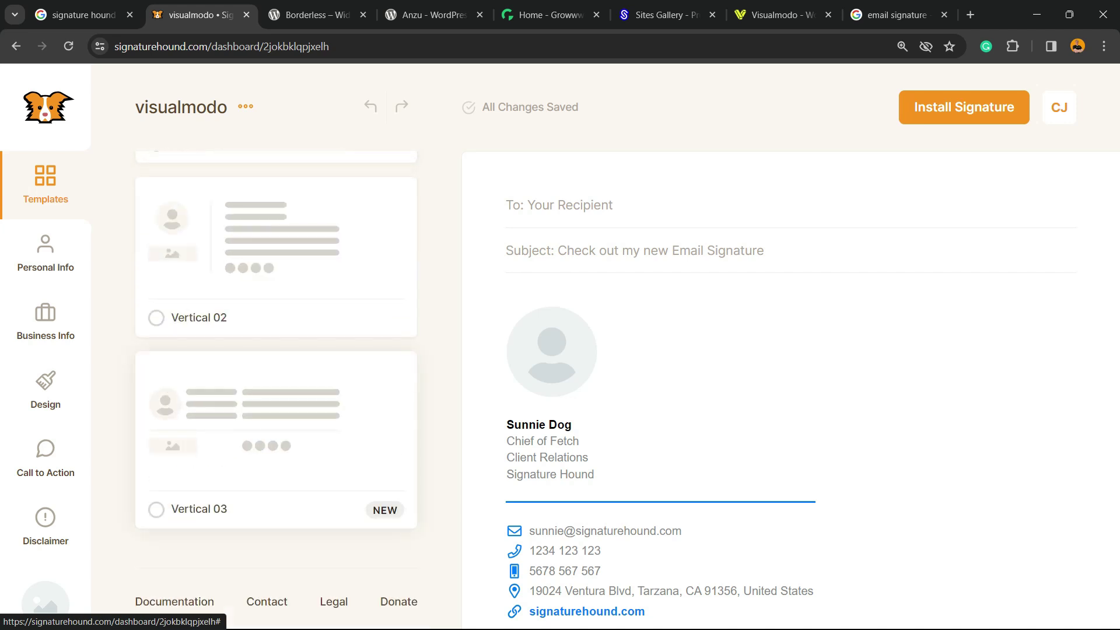
scroll(276, 389, "up", 10)
scroll(276, 390, "down", 6)
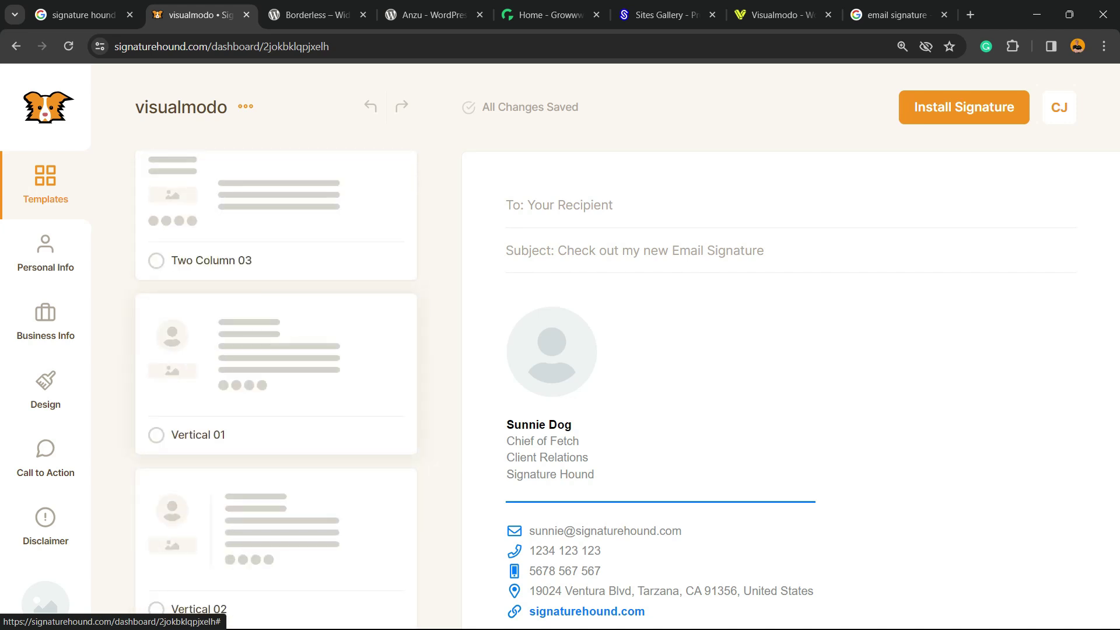
left_click(187, 609)
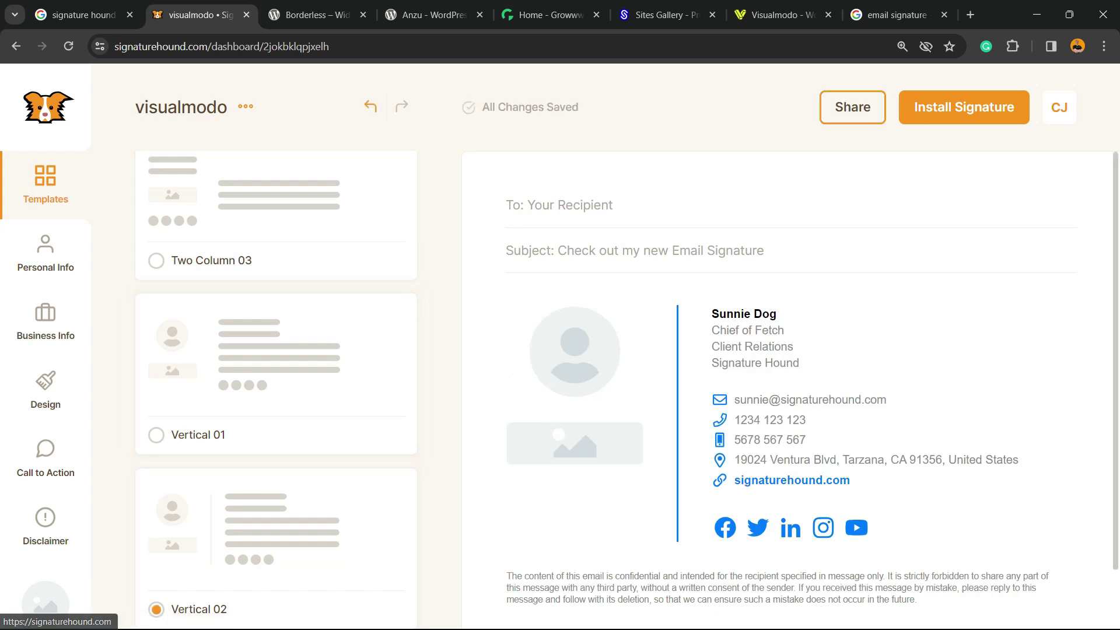
- Try the Single Column 01 and Single Column 02 layouts and apply the Two Column 01 base template to the signature
scroll(276, 390, "up", 15)
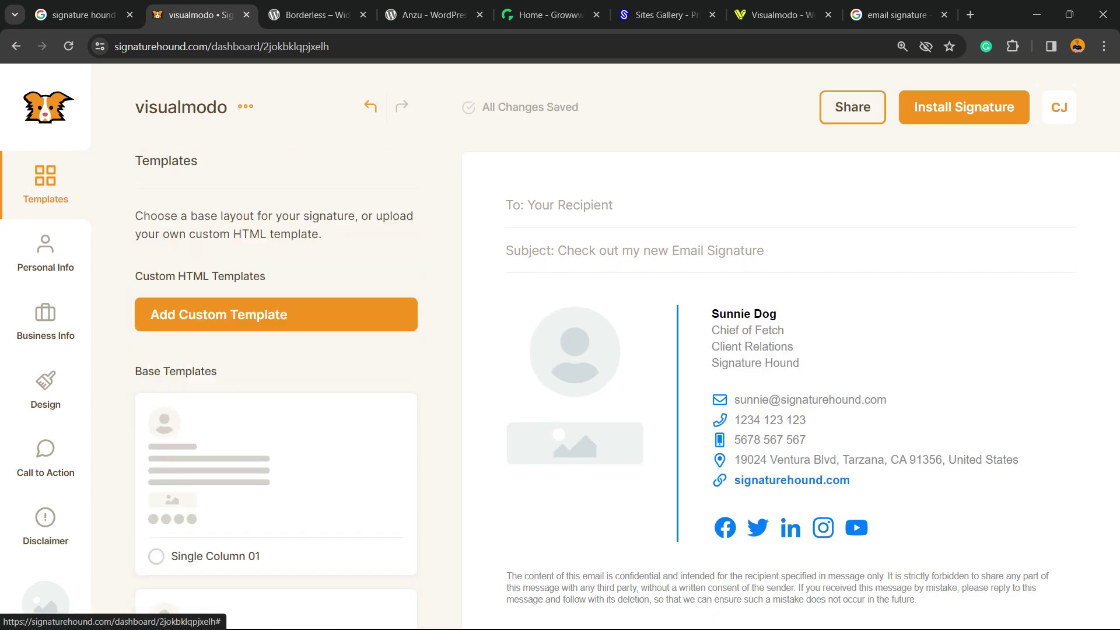
left_click(156, 556)
scroll(276, 390, "down", 2)
left_click(276, 490)
scroll(276, 490, "down", 4)
left_click(276, 490)
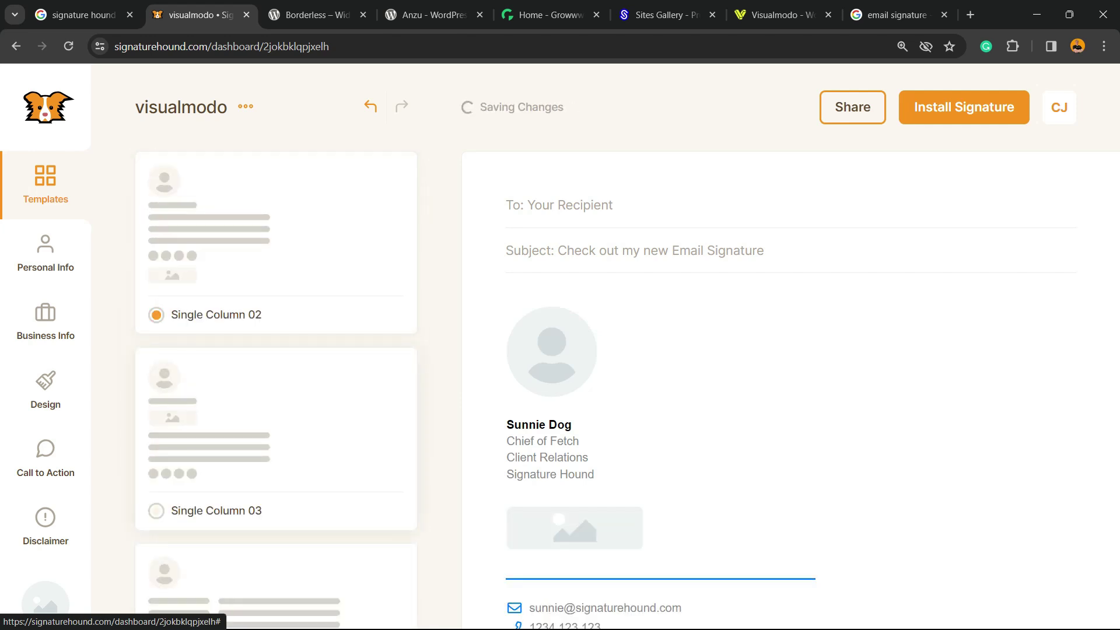
scroll(276, 490, "down", 2)
left_click(276, 490)
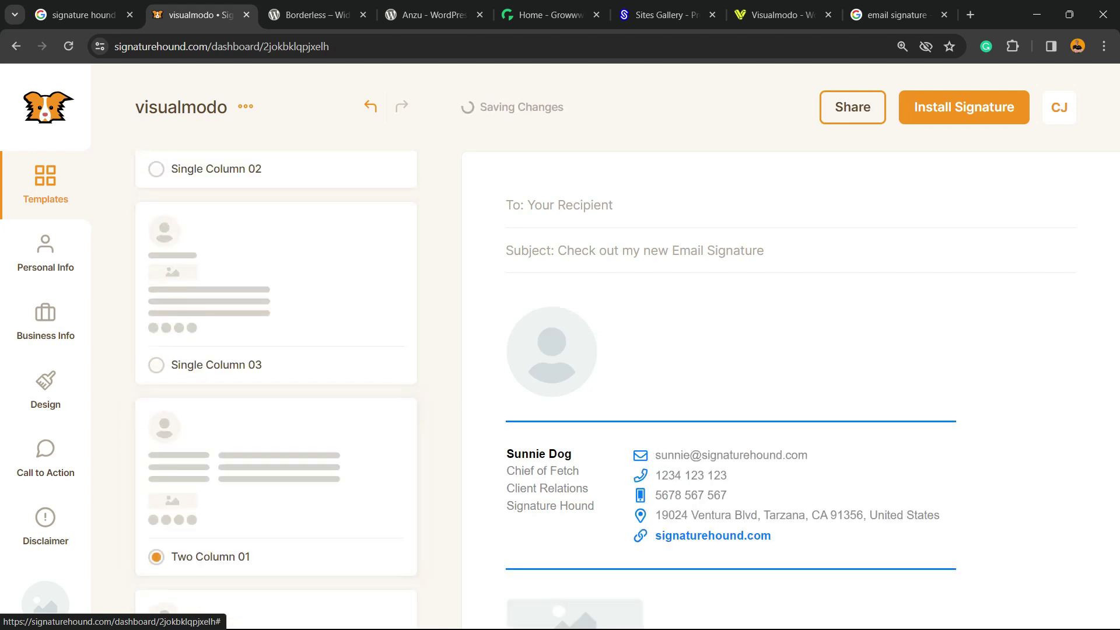
scroll(276, 490, "down", 2)
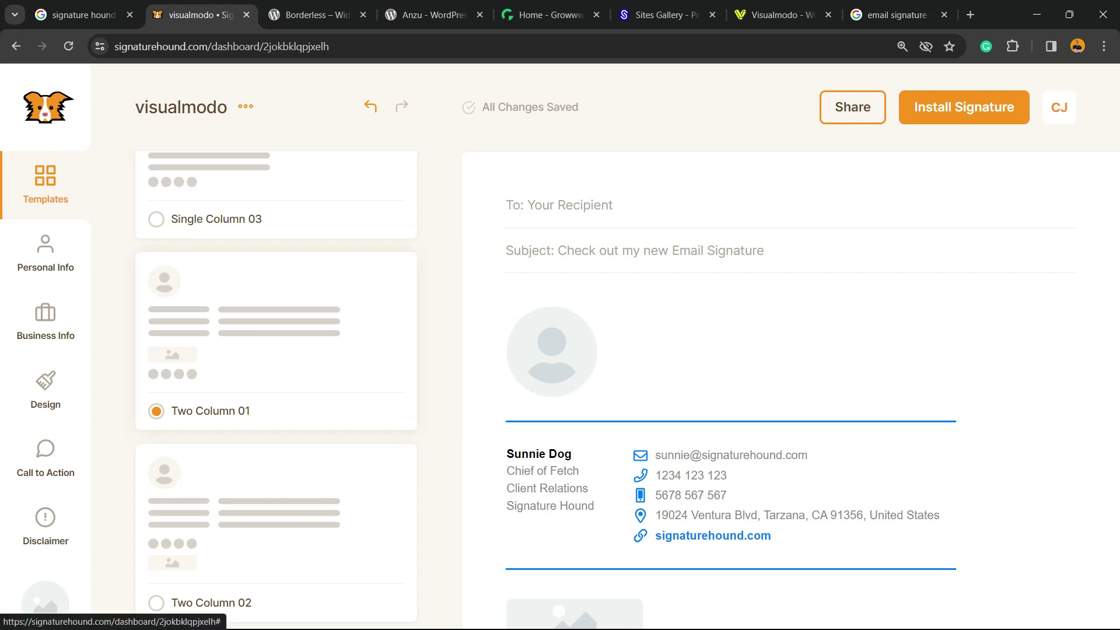
- Upload the "visualmodo logo" image from the Downloads folder as the signature's circular profile image
left_click(45, 253)
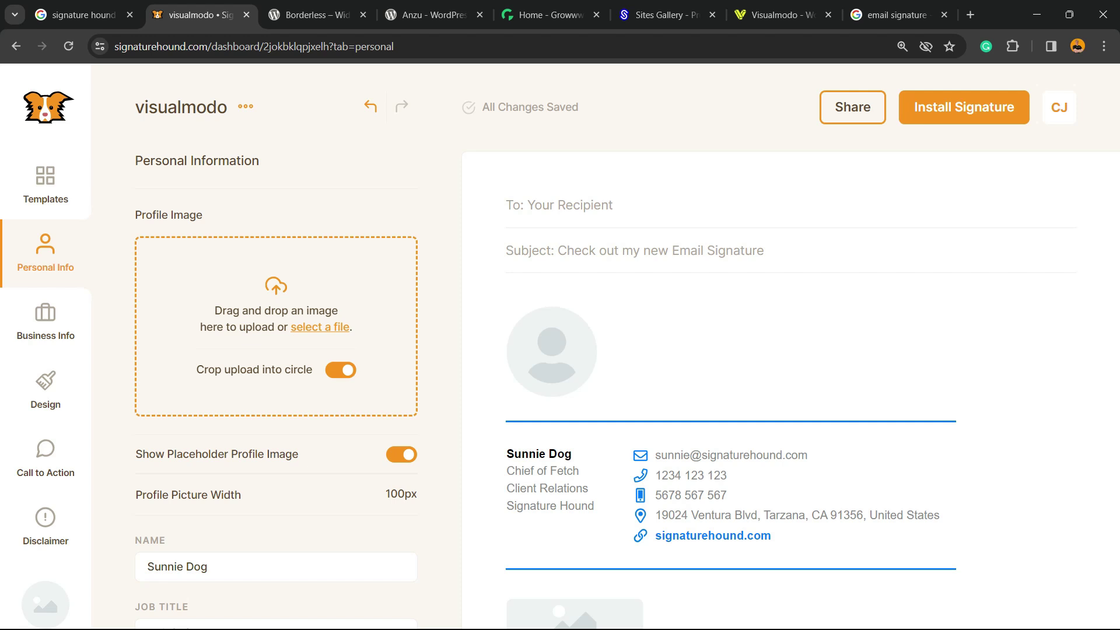
left_click(319, 327)
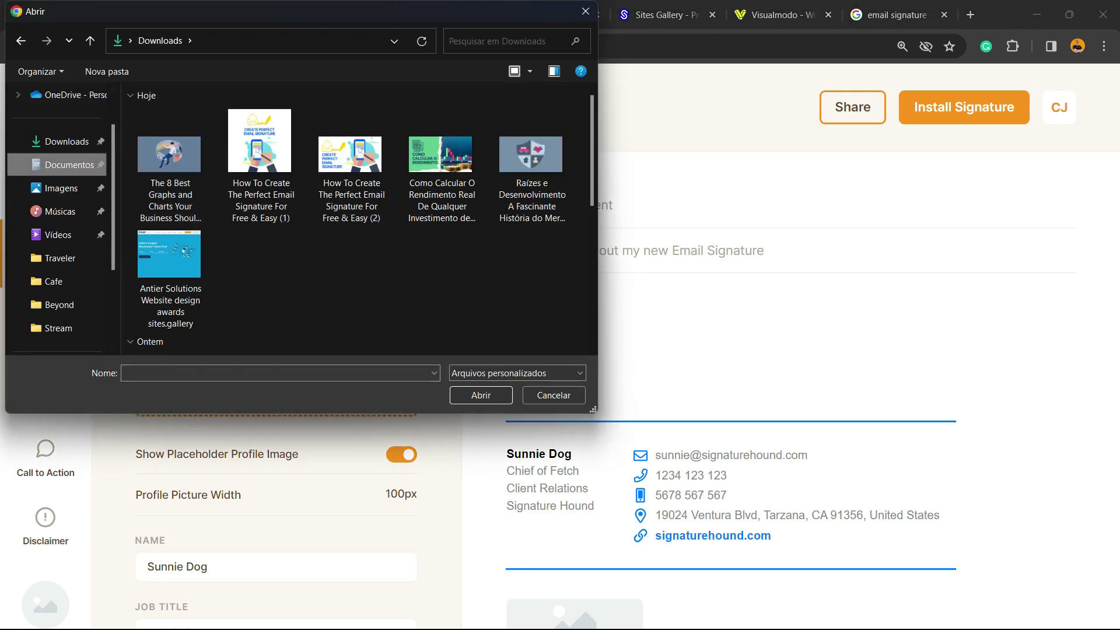
left_click(64, 142)
scroll(356, 218, "down", 5)
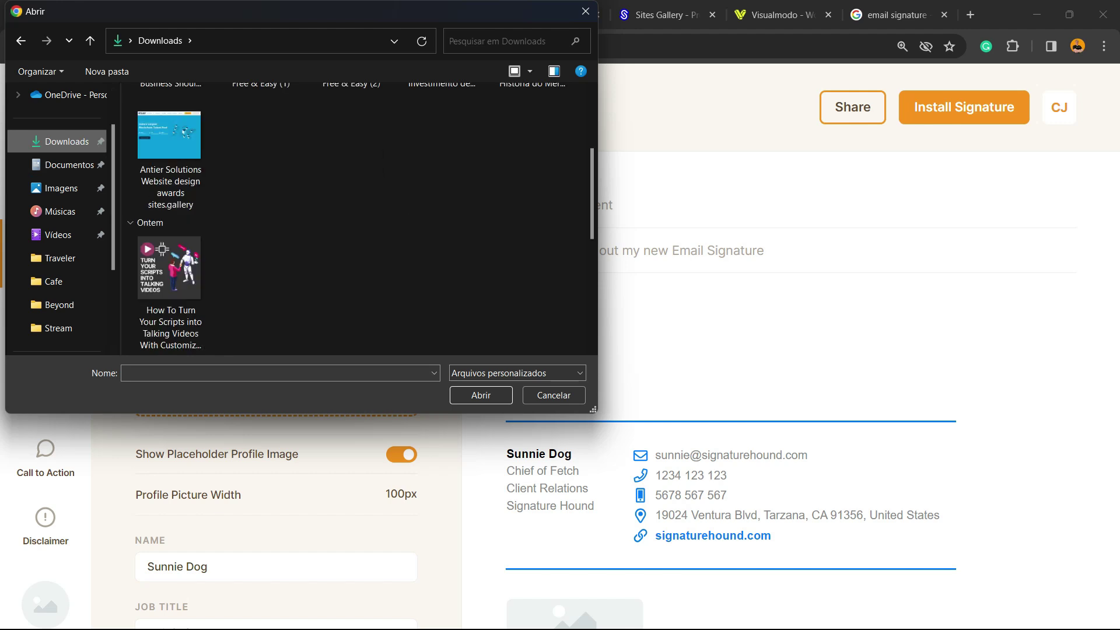
double_click(170, 274)
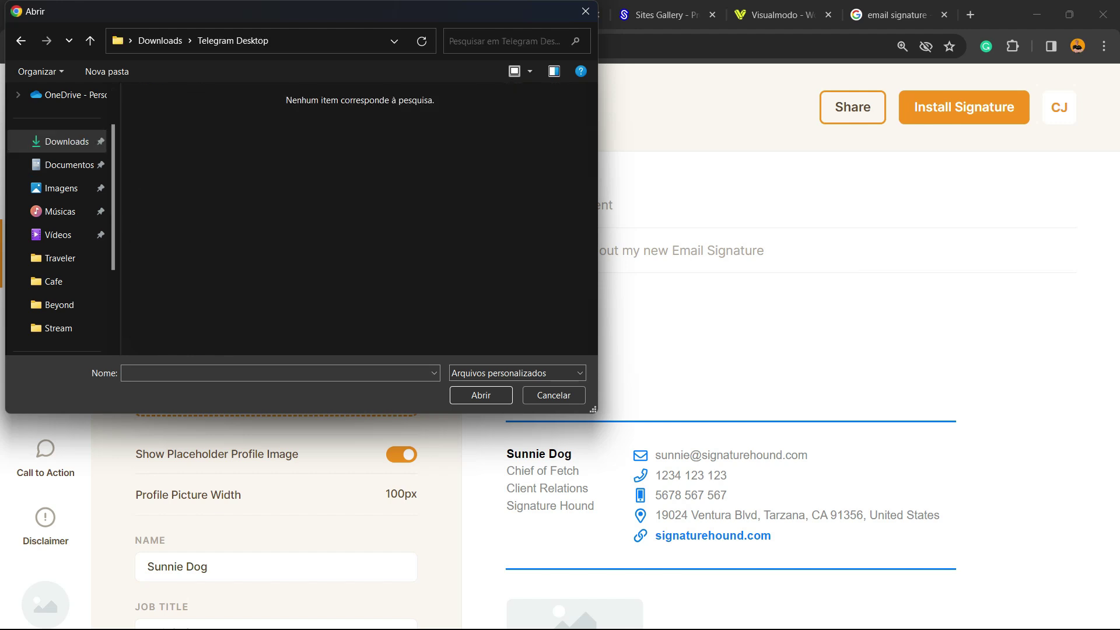
key("alt+Up")
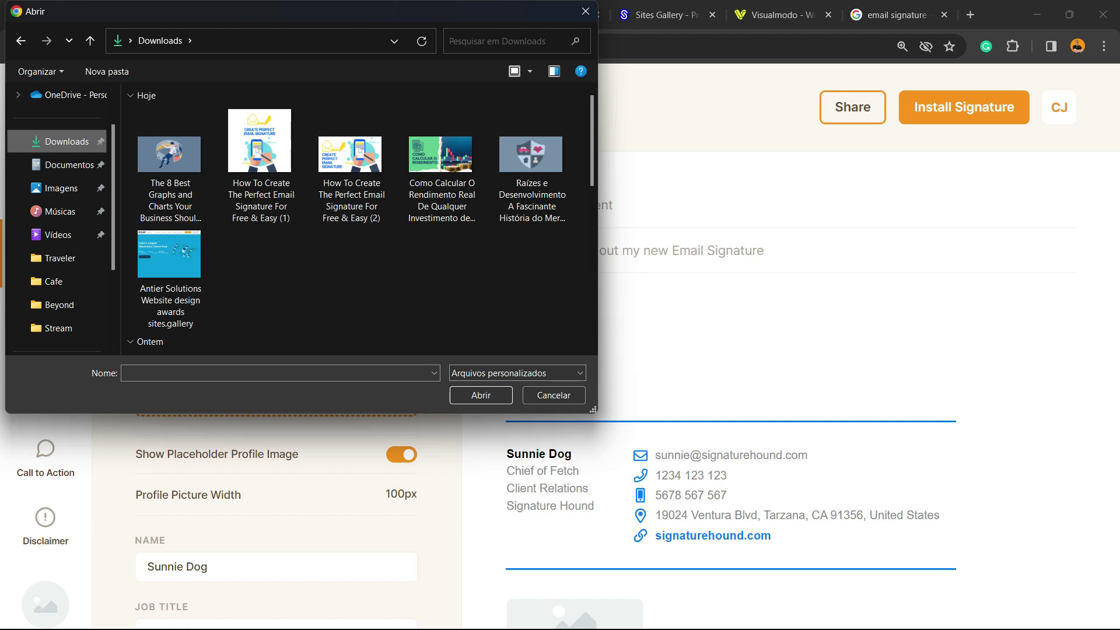
left_click(170, 274)
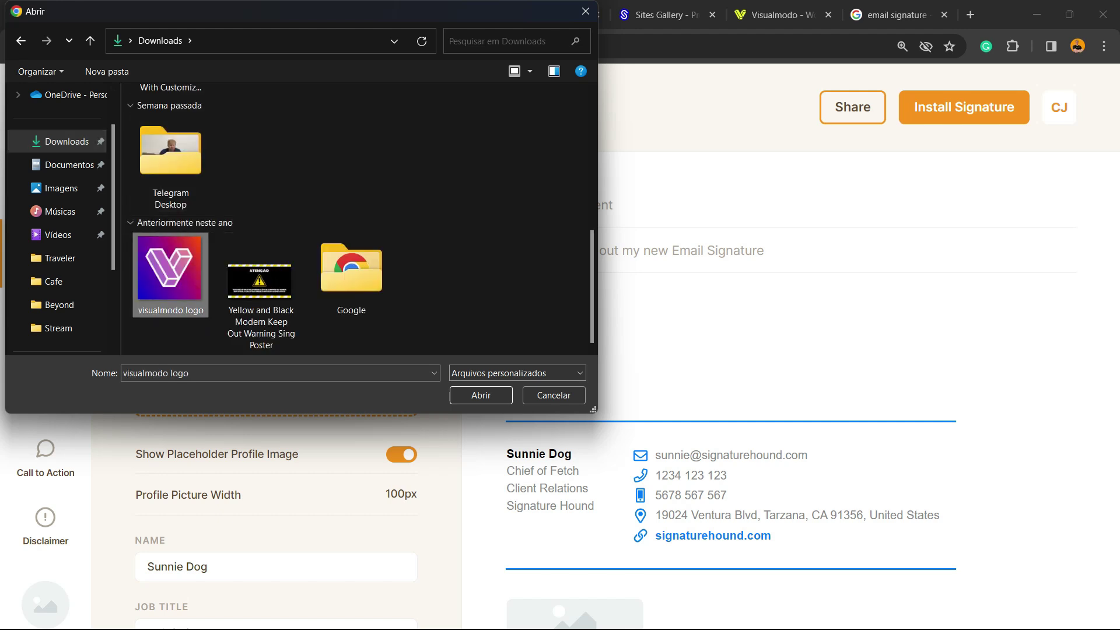
left_click(480, 395)
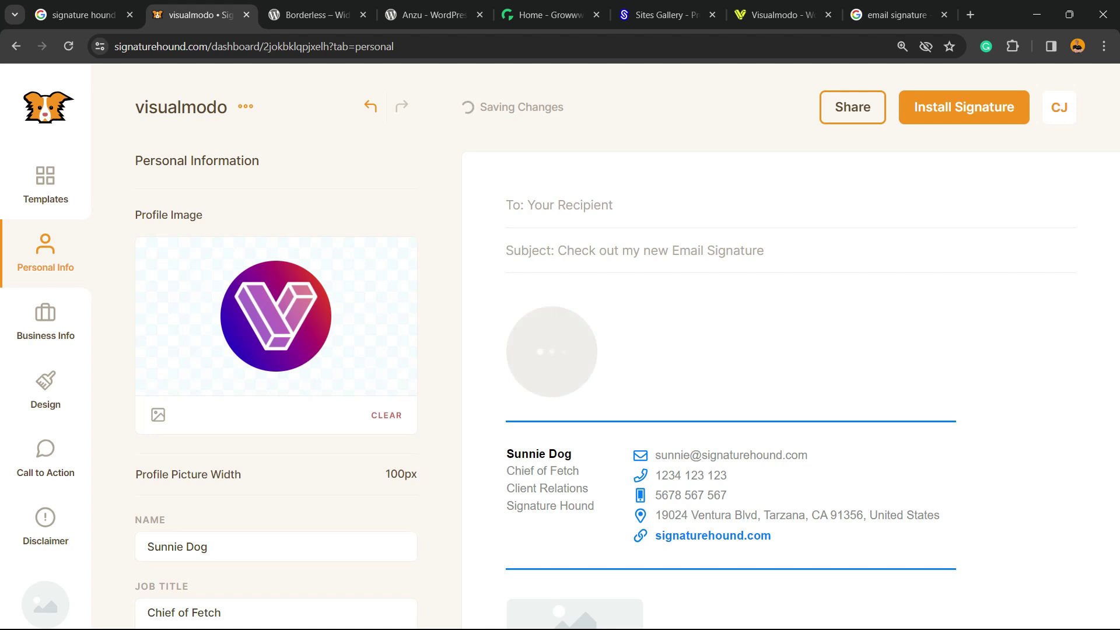
- Replace the sample name in the personal information with the signature owner's first name
key("Tab")
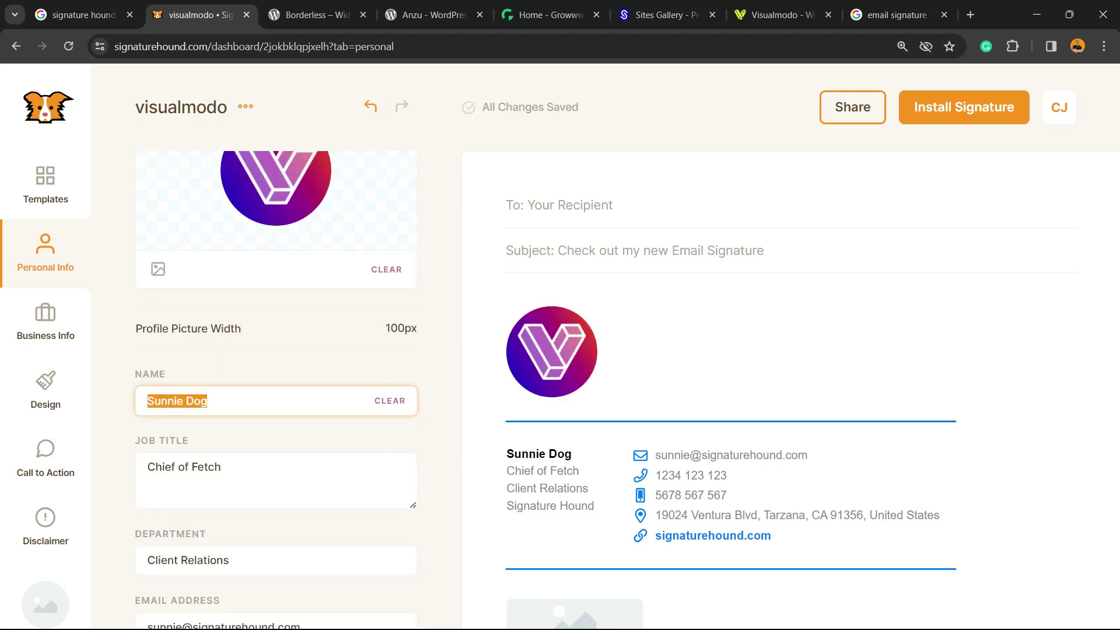
type("Claudio")
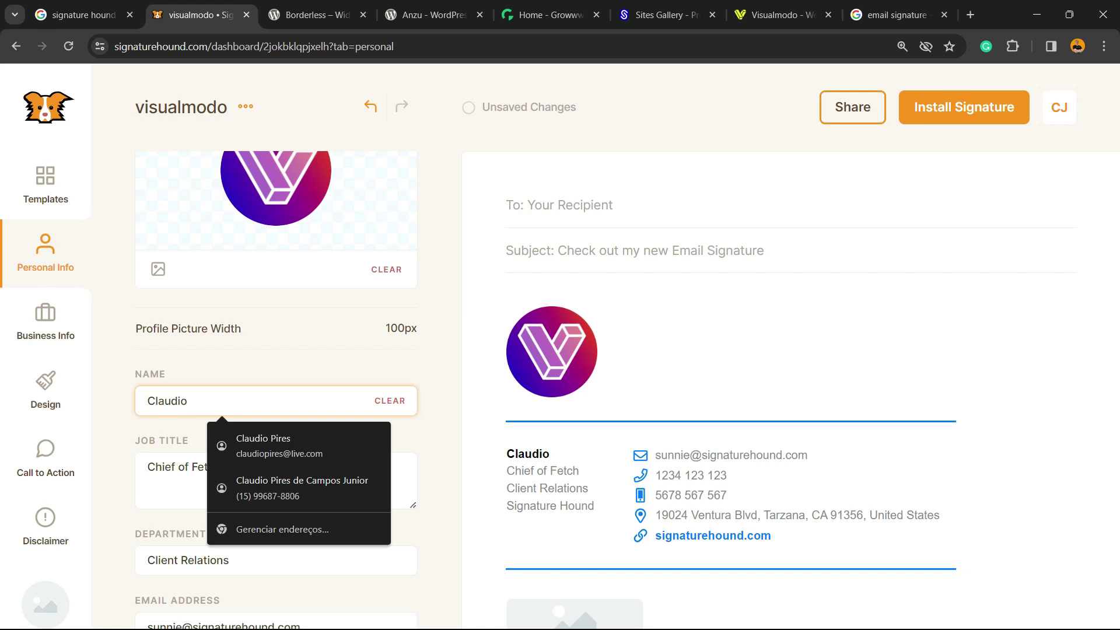
key("Tab")
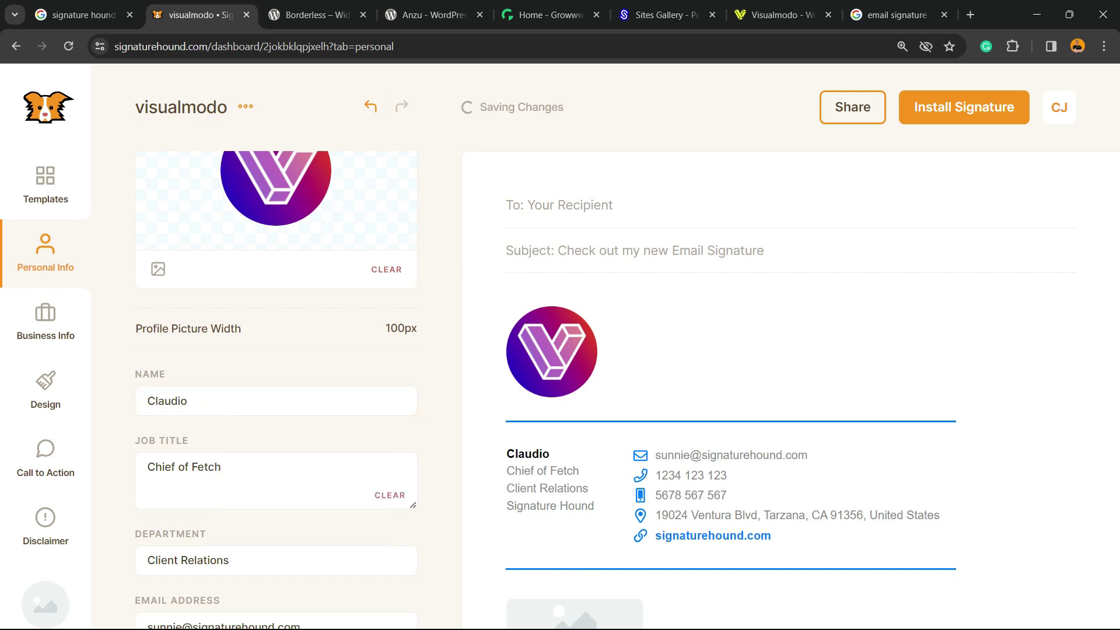
- Review the remaining personal information fields and signature preview, open the "Created with Signature Hound" link, and return to the editor
scroll(276, 385, "down", 3)
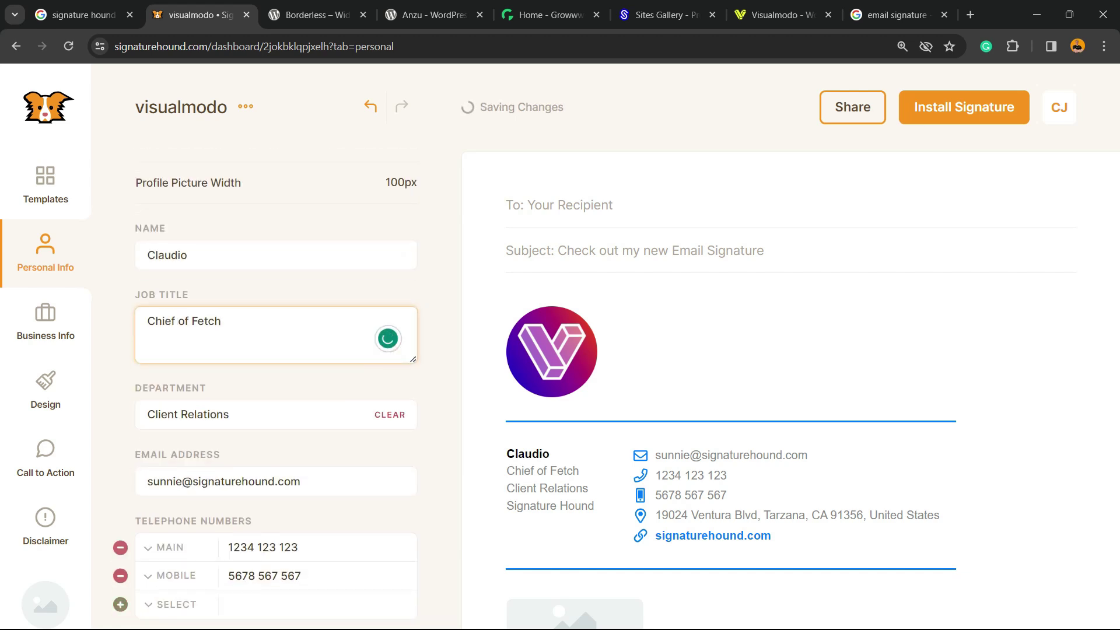
scroll(276, 385, "down", 2)
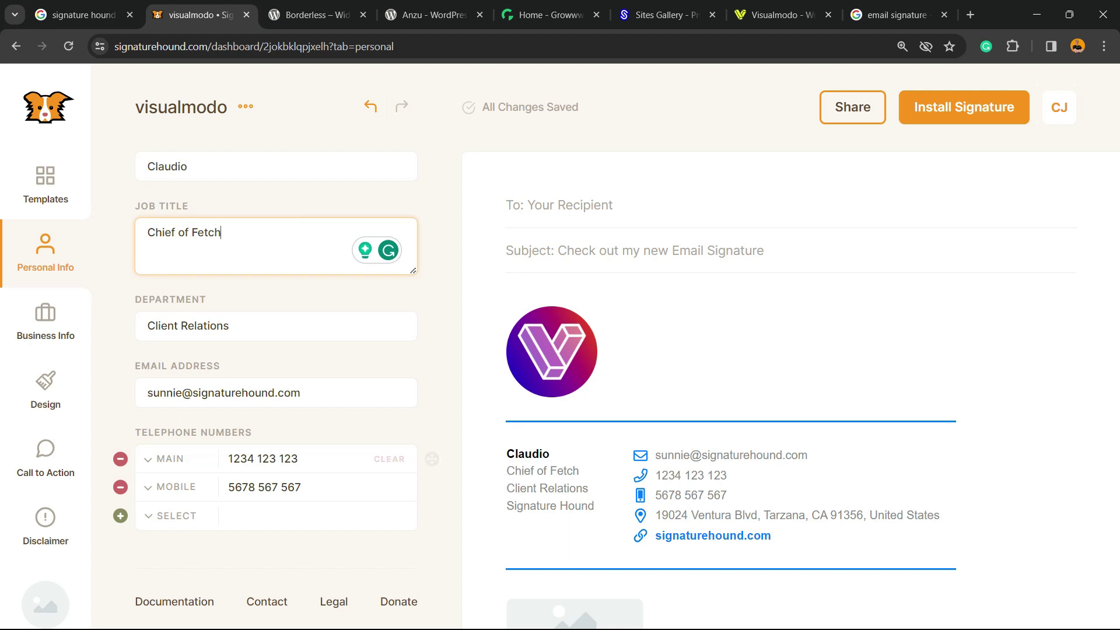
scroll(788, 385, "down", 4)
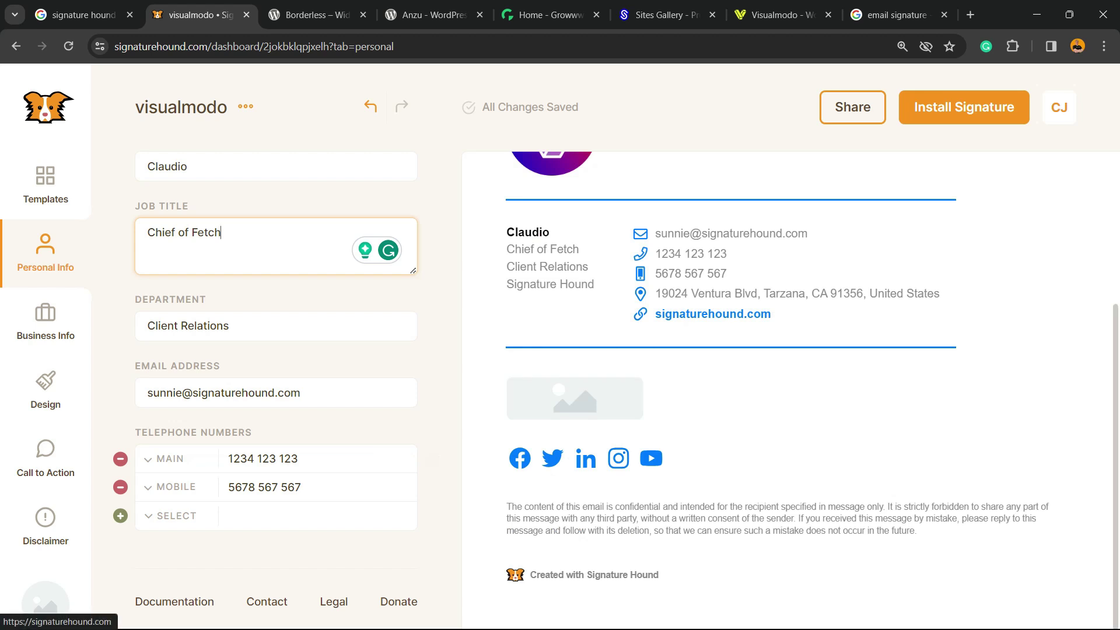
left_click(594, 575)
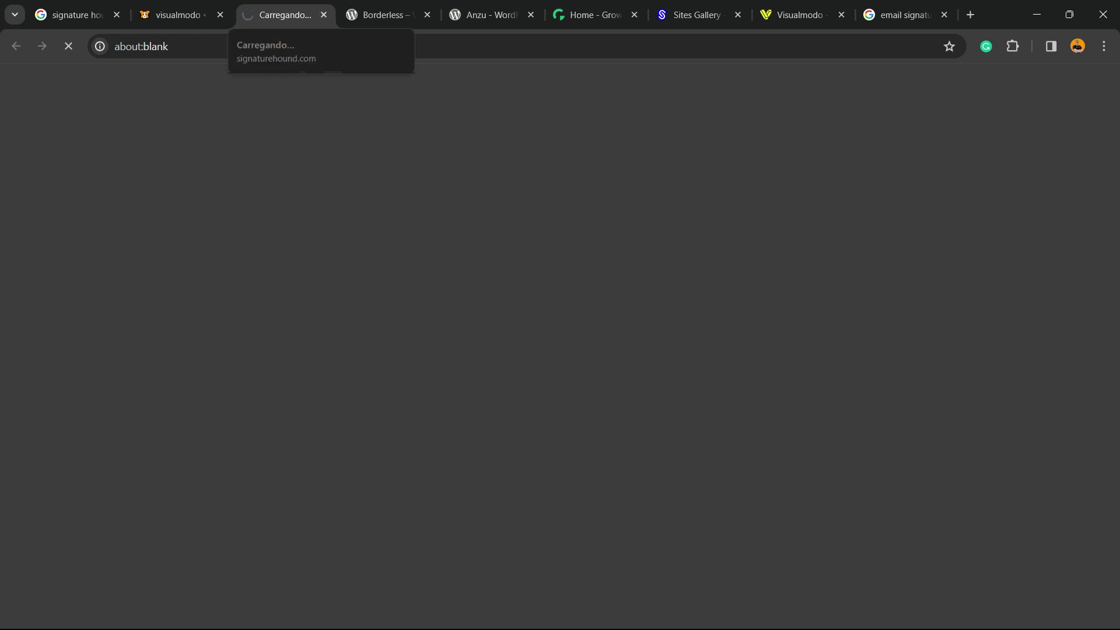
left_click(175, 14)
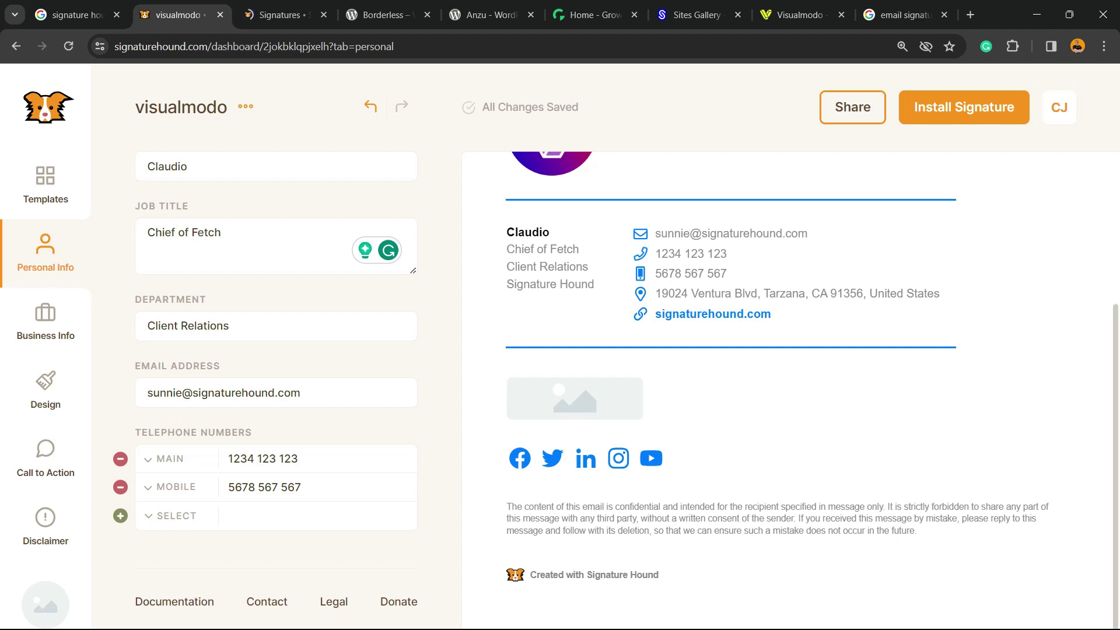
scroll(276, 350, "up", 5)
scroll(276, 350, "down", 5)
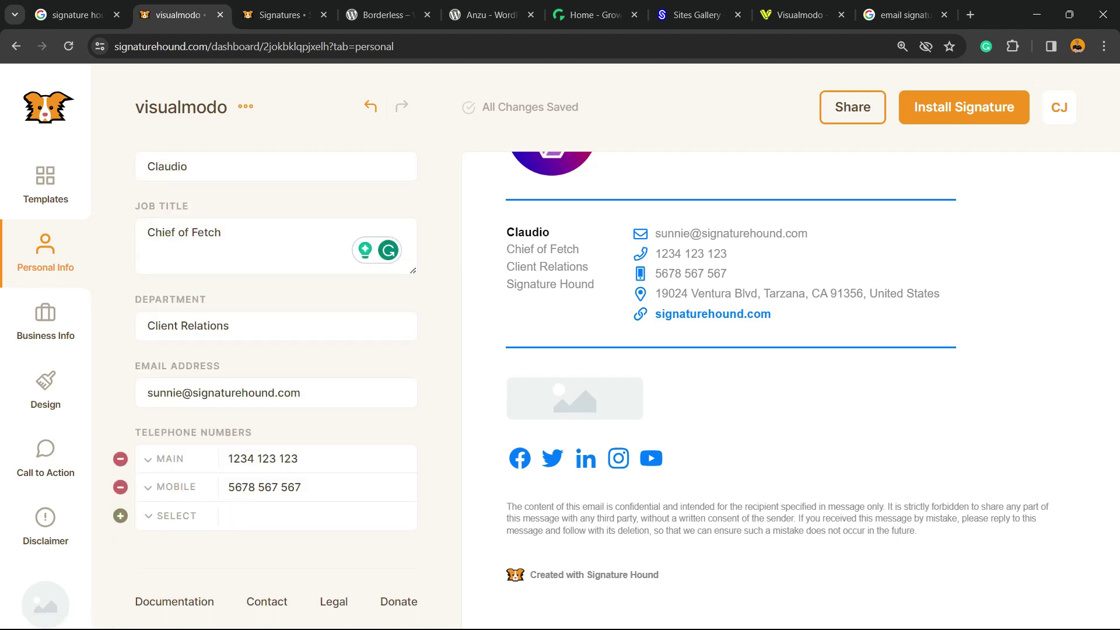
- Review the company name, address, website and social media fields in the business information
left_click(46, 320)
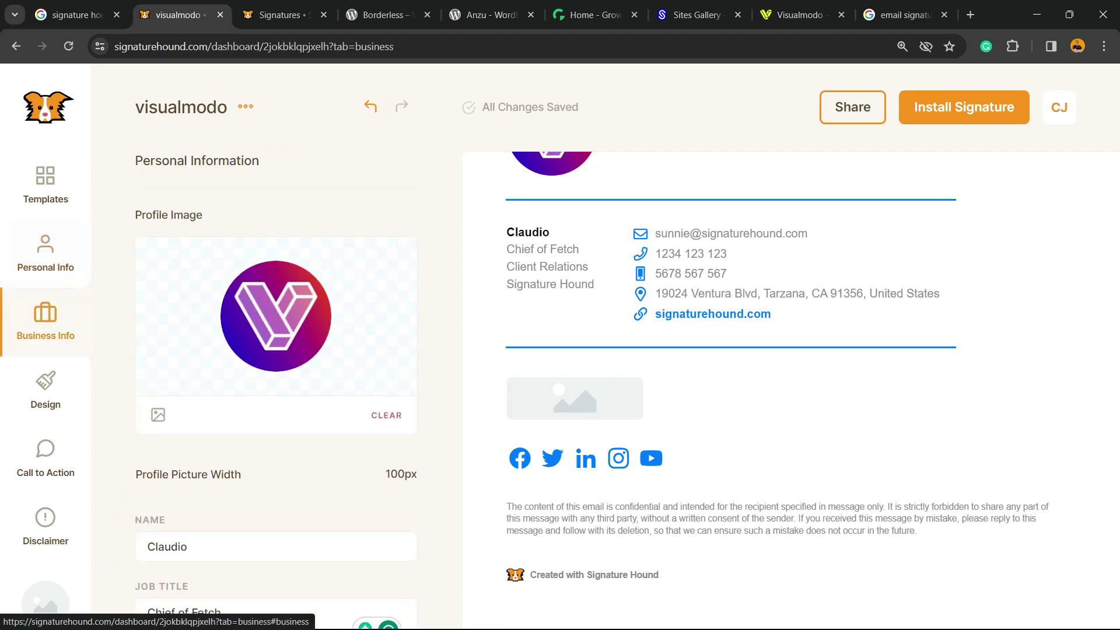
scroll(276, 386, "down", 5)
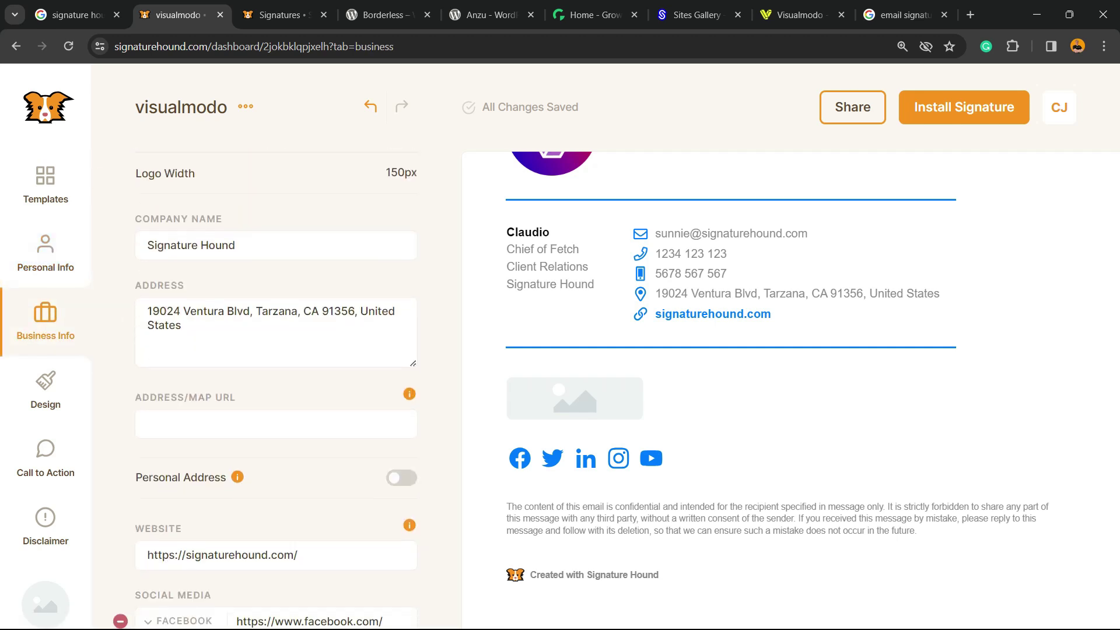
scroll(276, 385, "down", 5)
scroll(276, 385, "up", 3)
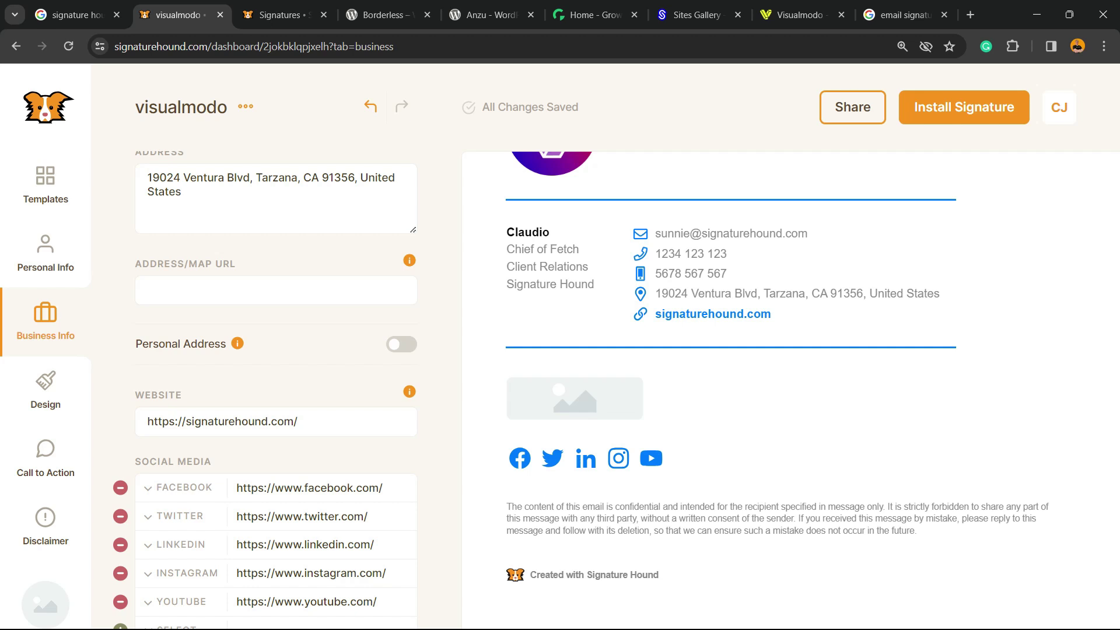
scroll(327, 426, "down", 3)
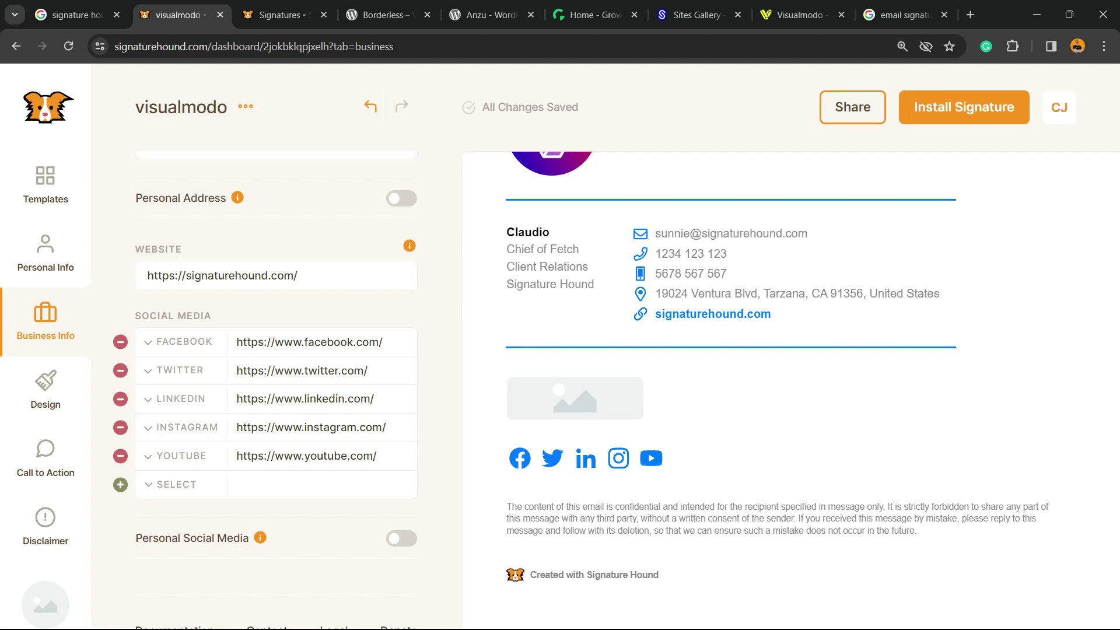
- Look through the signature's design settings and set the link color to purple #DD00FF
left_click(45, 388)
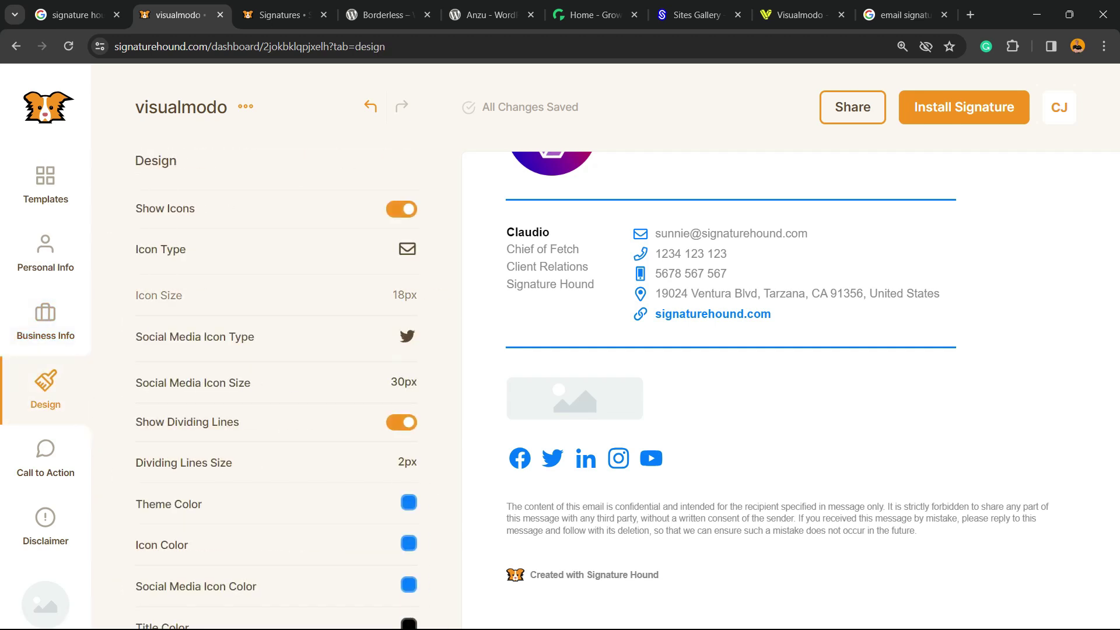
scroll(233, 327, "down", 9)
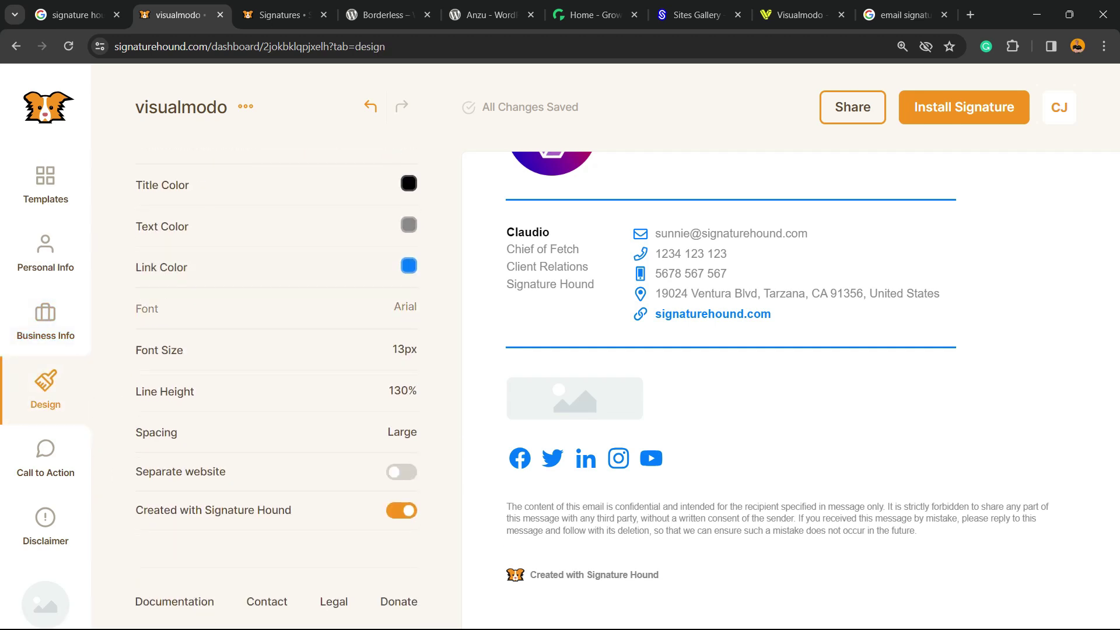
scroll(233, 327, "up", 3)
scroll(277, 388, "down", 3)
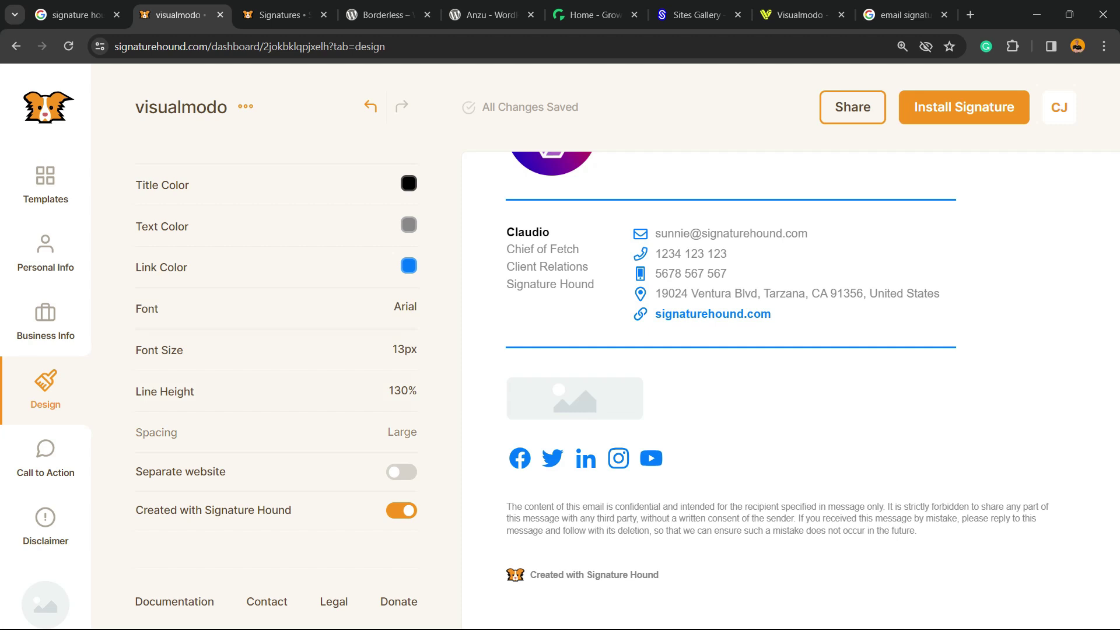
scroll(729, 350, "up", 3)
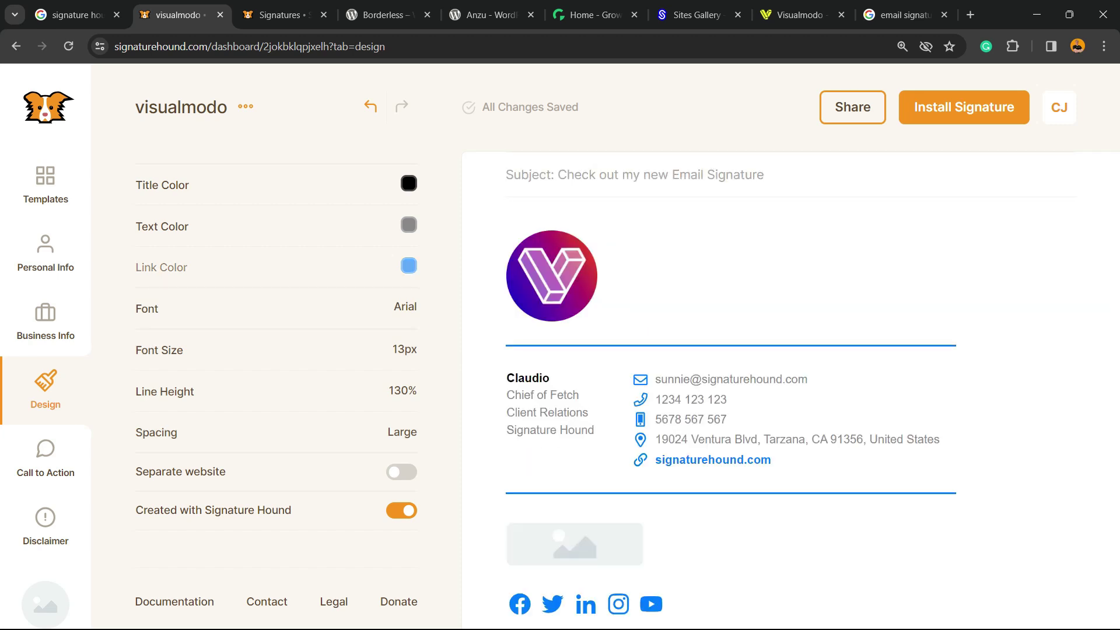
left_click(408, 266)
left_click_drag(300, 441, 362, 441)
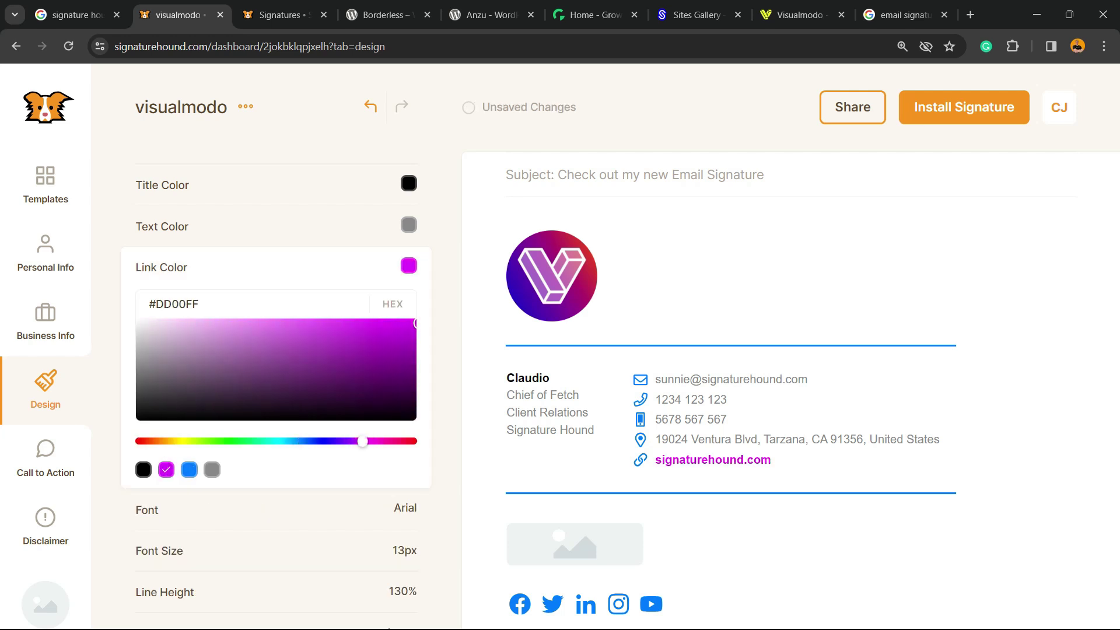
- Set the signature's theme color to pink
scroll(276, 350, "up", 3)
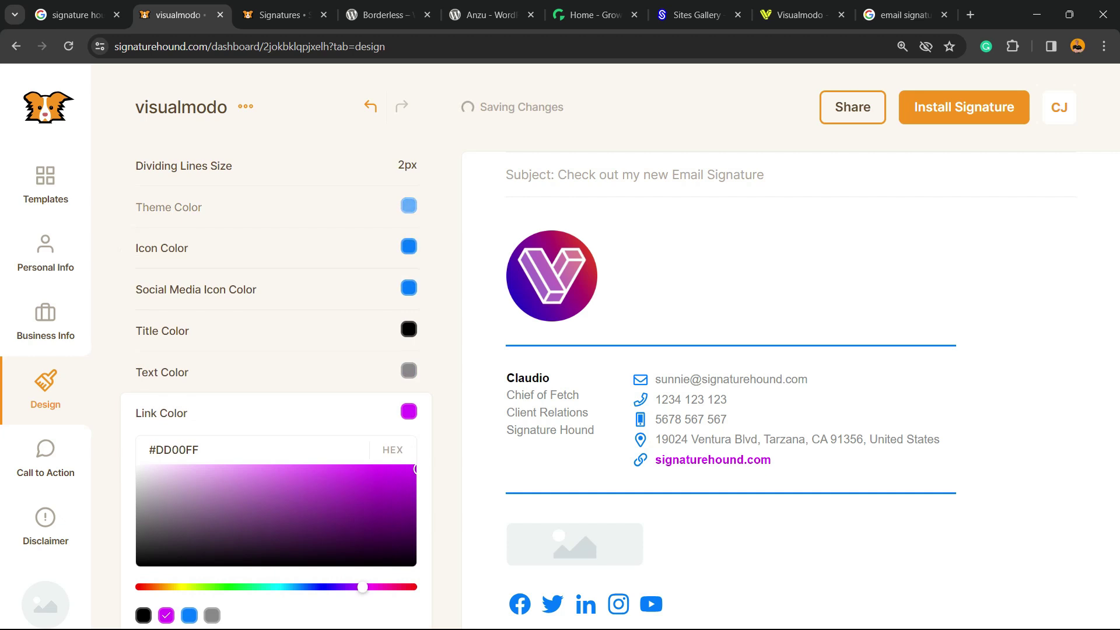
left_click(409, 205)
left_click(388, 381)
left_click(408, 613)
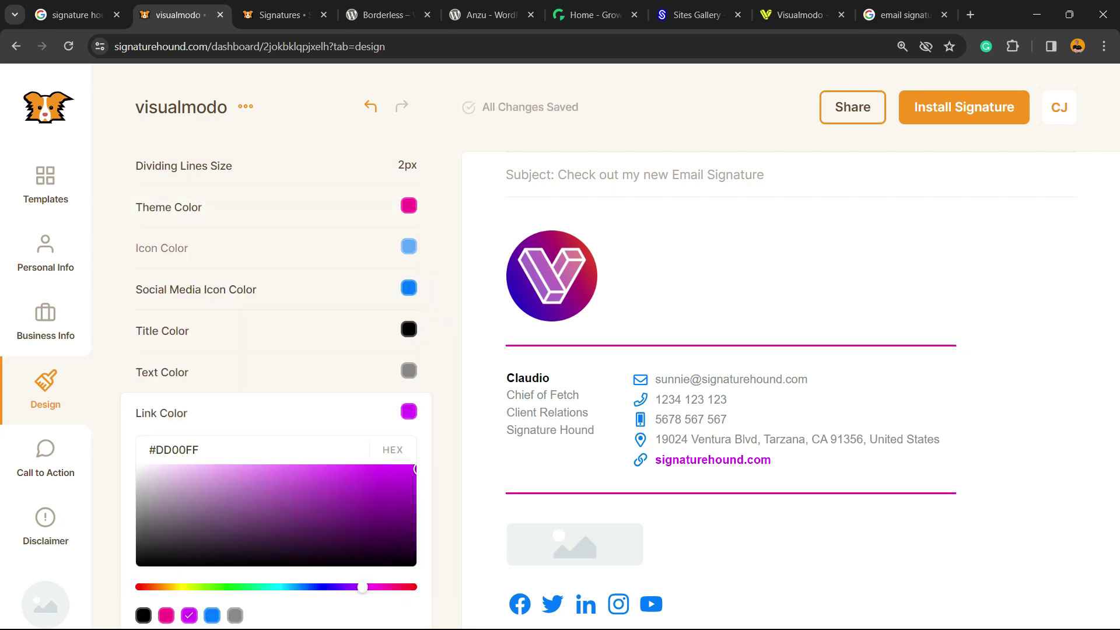
- Set the icon color to magenta #FF00F4 and the social media icon color to #FF006D
left_click(408, 248)
left_click(371, 422)
left_click(409, 613)
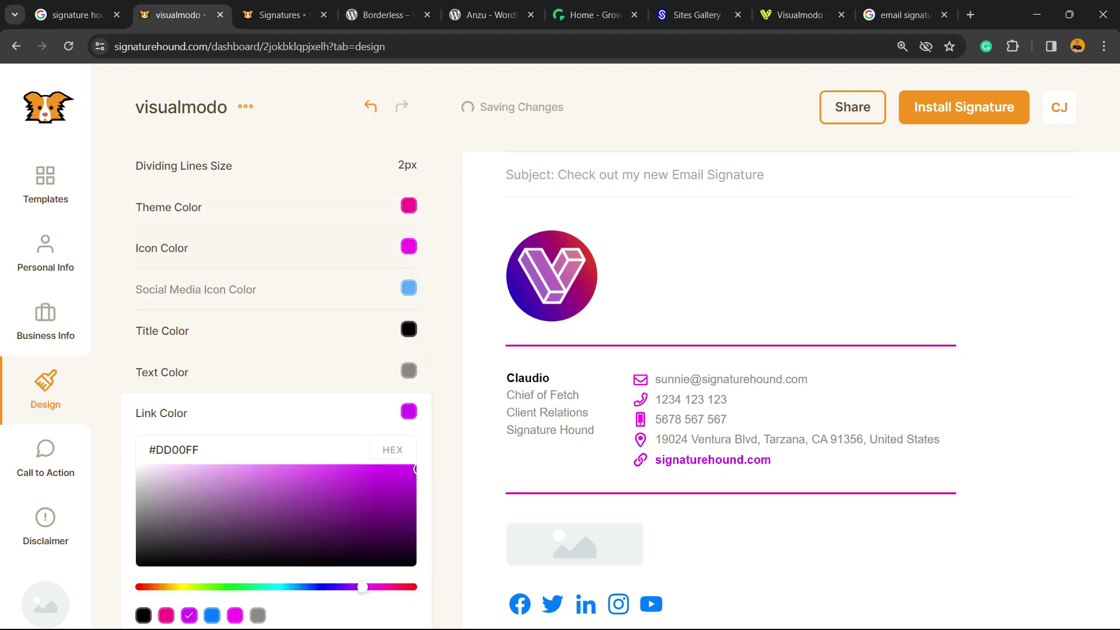
left_click(408, 288)
left_click(395, 463)
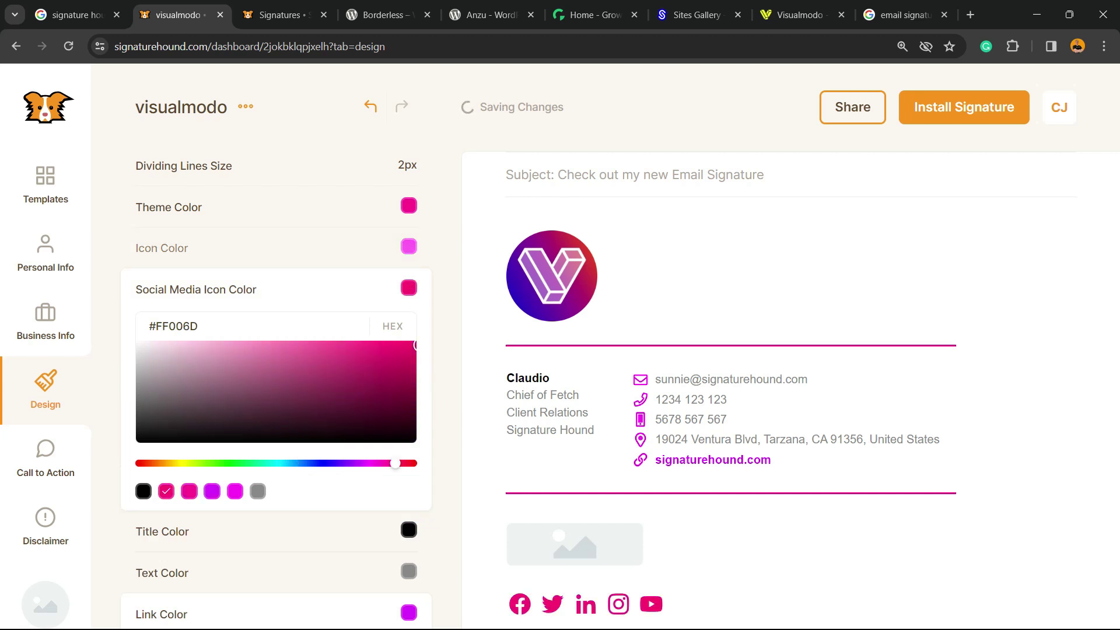
left_click(409, 248)
scroll(274, 350, "up", 3)
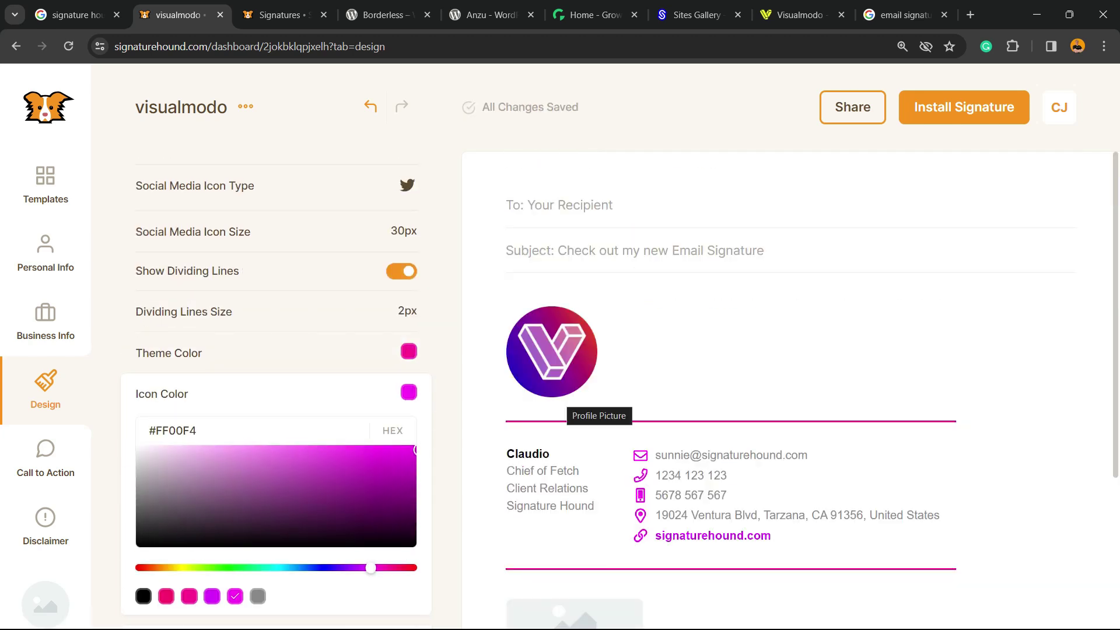
scroll(350, 350, "down", 10)
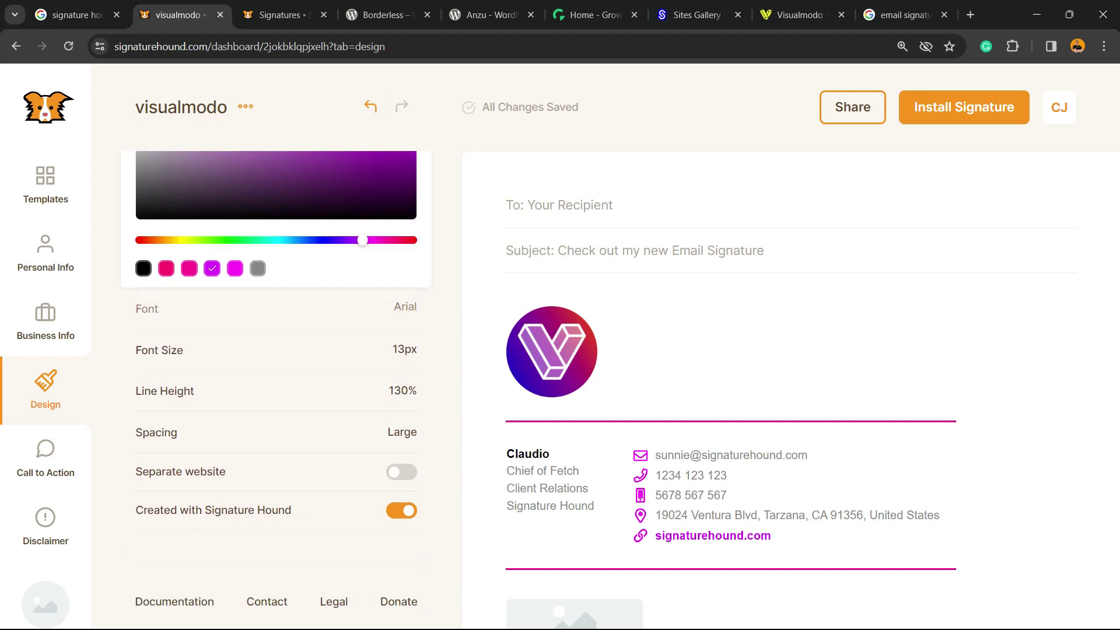
- Examine the call-to-action image and disclaimer text settings, and open the White Label Branding information
left_click(45, 458)
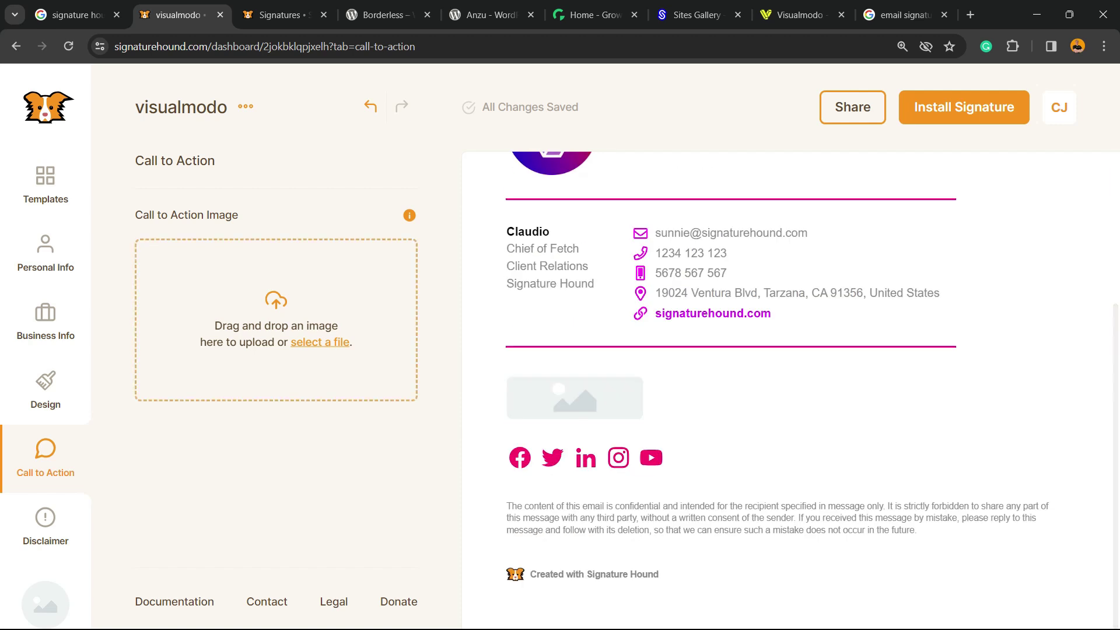
left_click(46, 526)
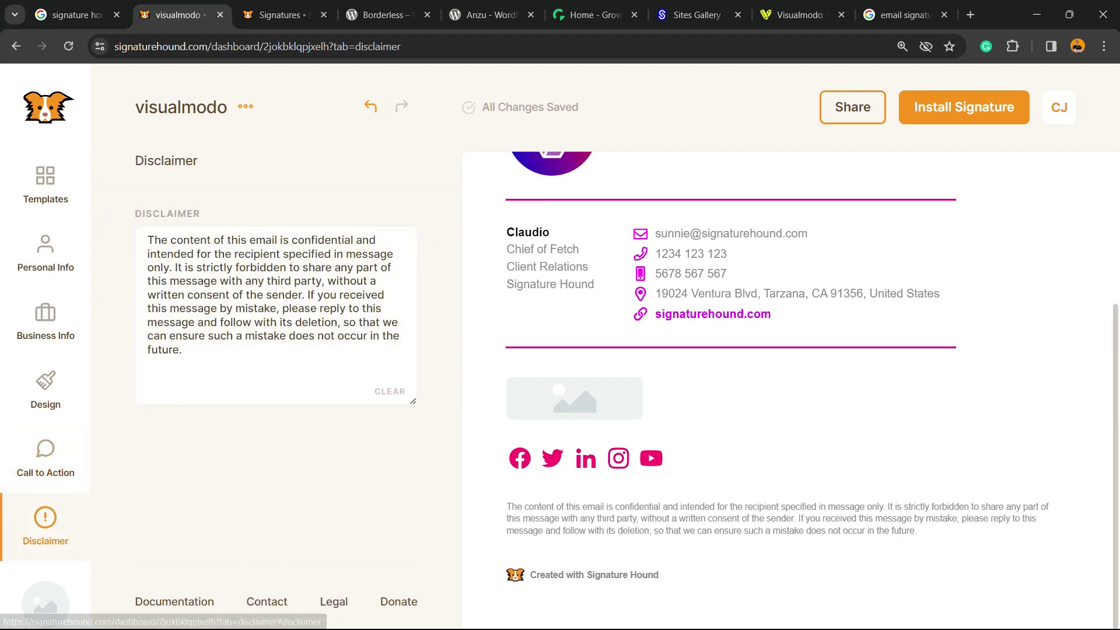
triple_click(239, 322)
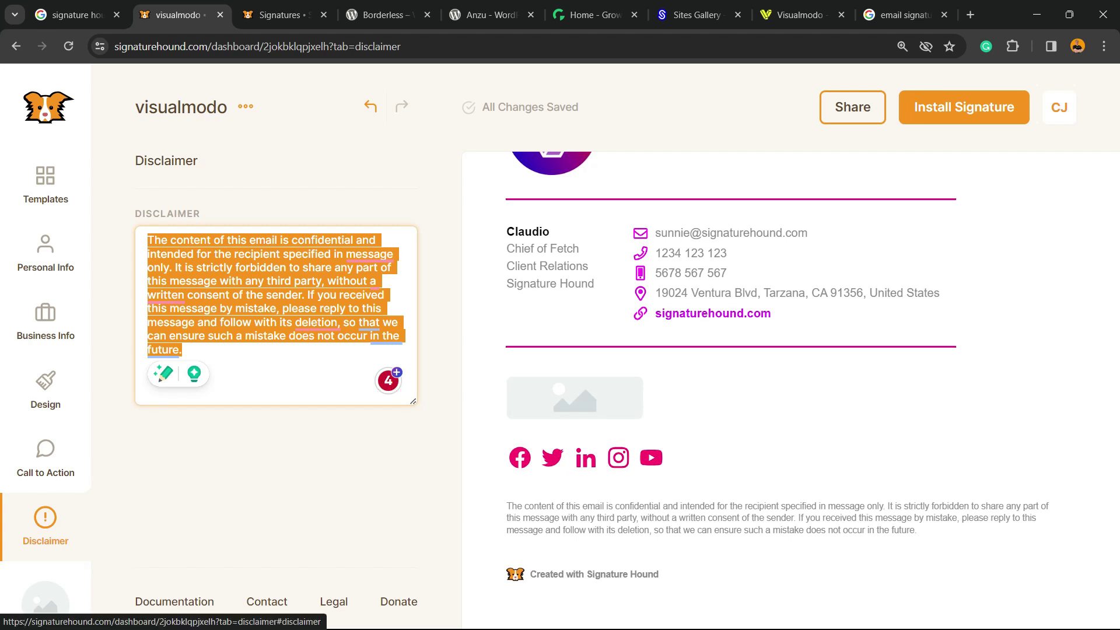
left_click(45, 602)
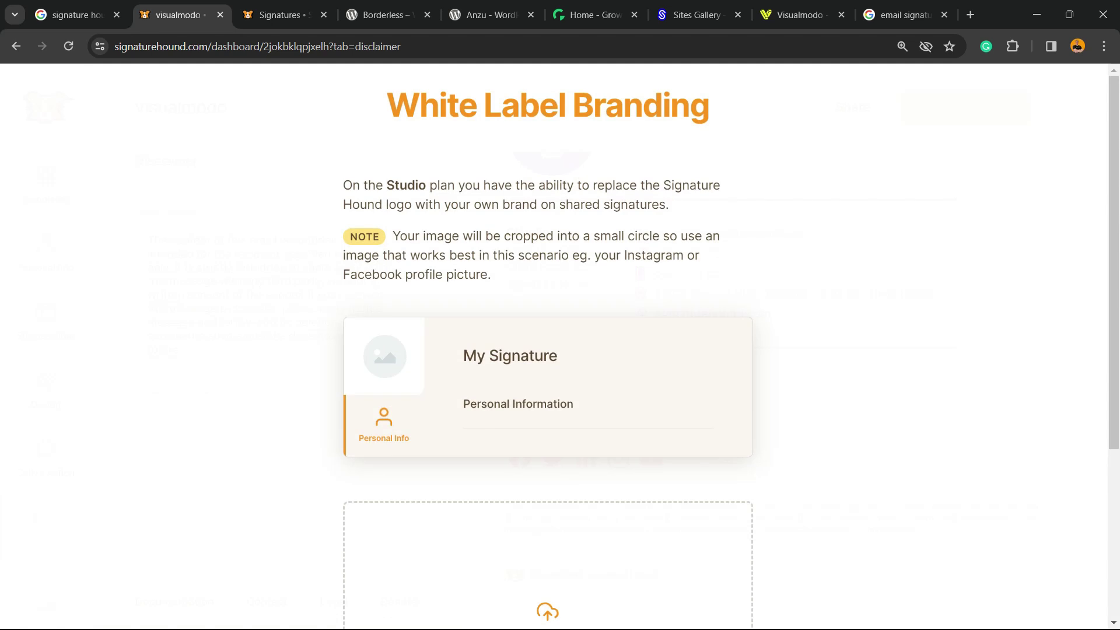
- Read through the White Label Branding information, close it, and review the signature preview from the start
scroll(549, 351, "down", 4)
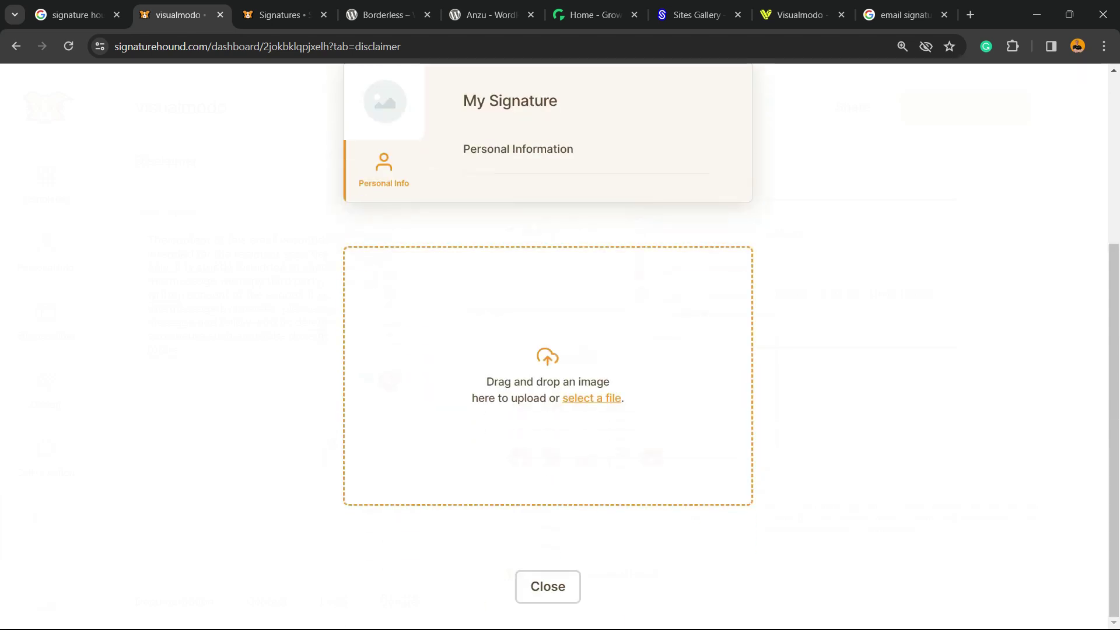
scroll(548, 350, "up", 3)
scroll(549, 350, "up", 2)
scroll(548, 350, "down", 4)
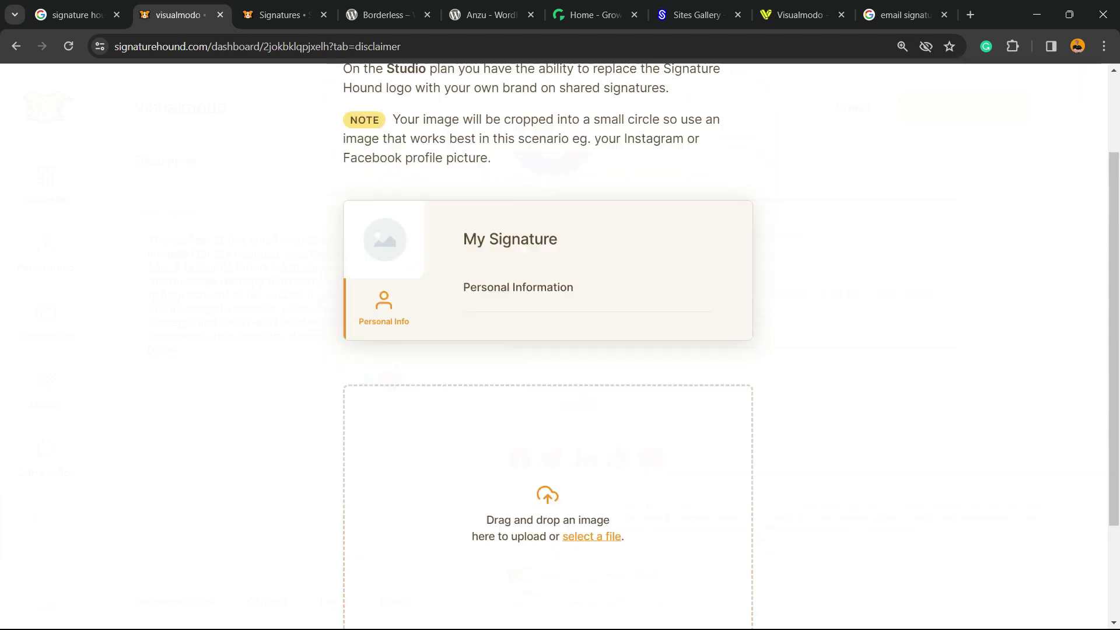
left_click(548, 585)
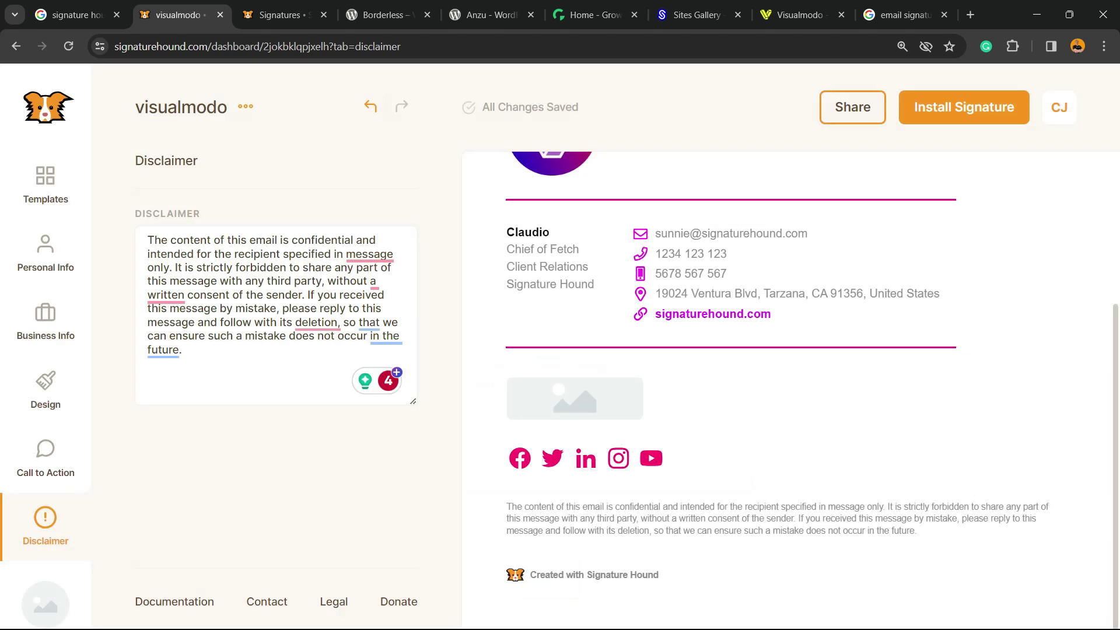
scroll(787, 380, "up", 4)
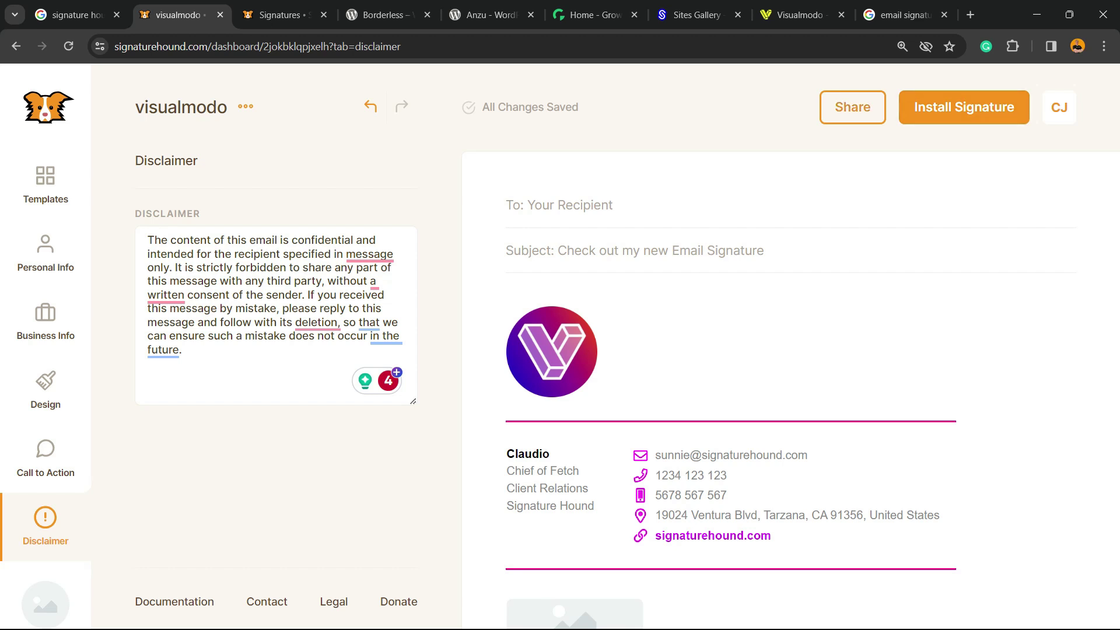
- Open the signature's installation options and look through the supported email clients and export choices
left_click(964, 106)
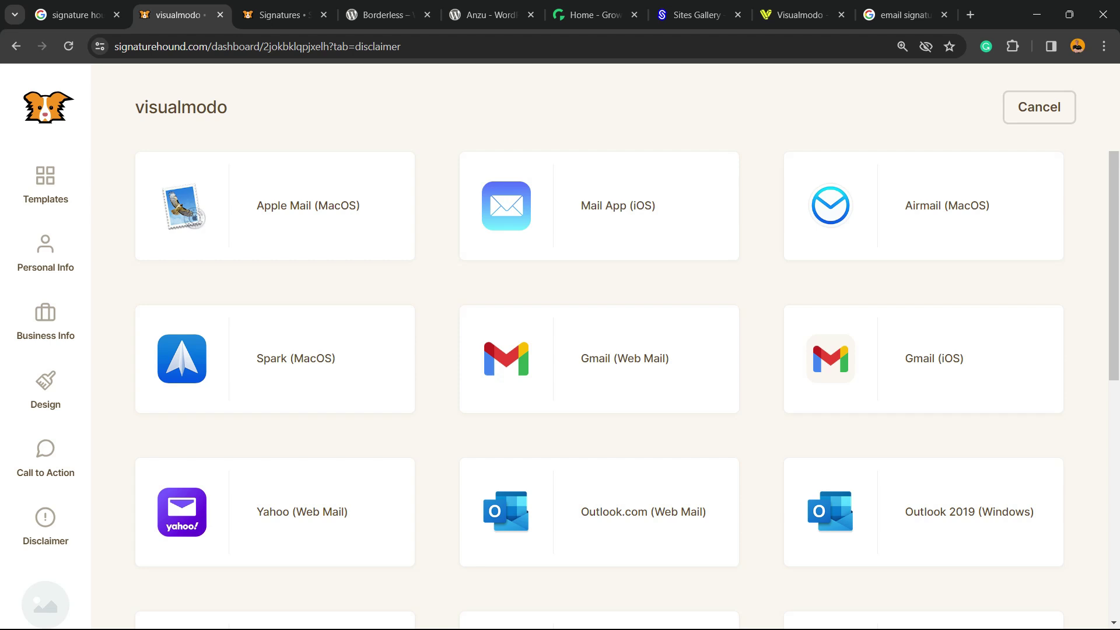
scroll(628, 385, "down", 3)
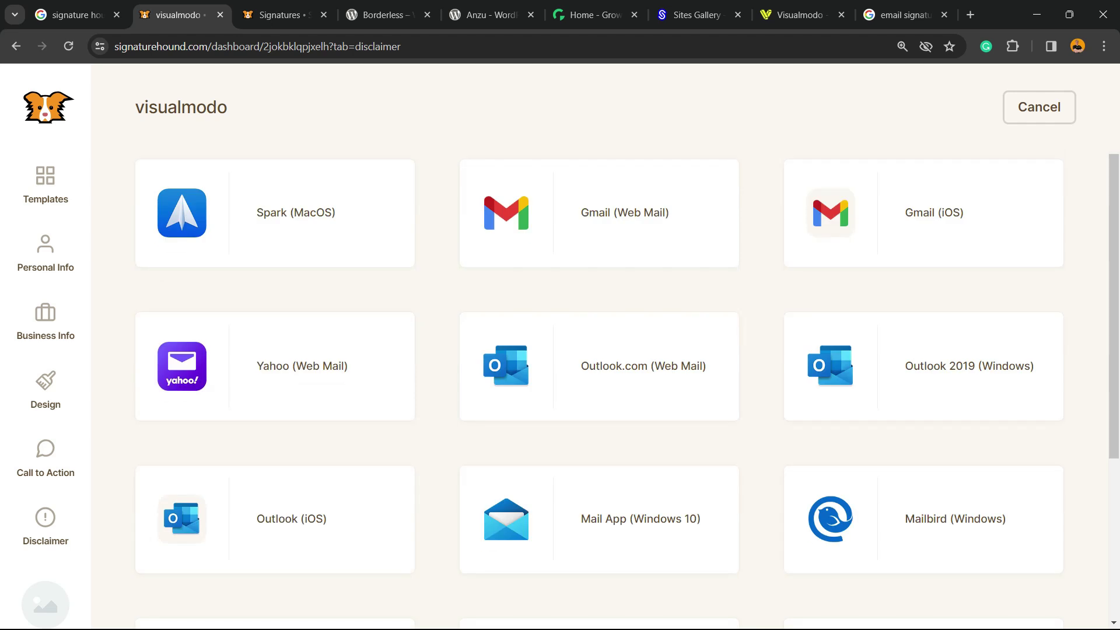
scroll(629, 385, "down", 5)
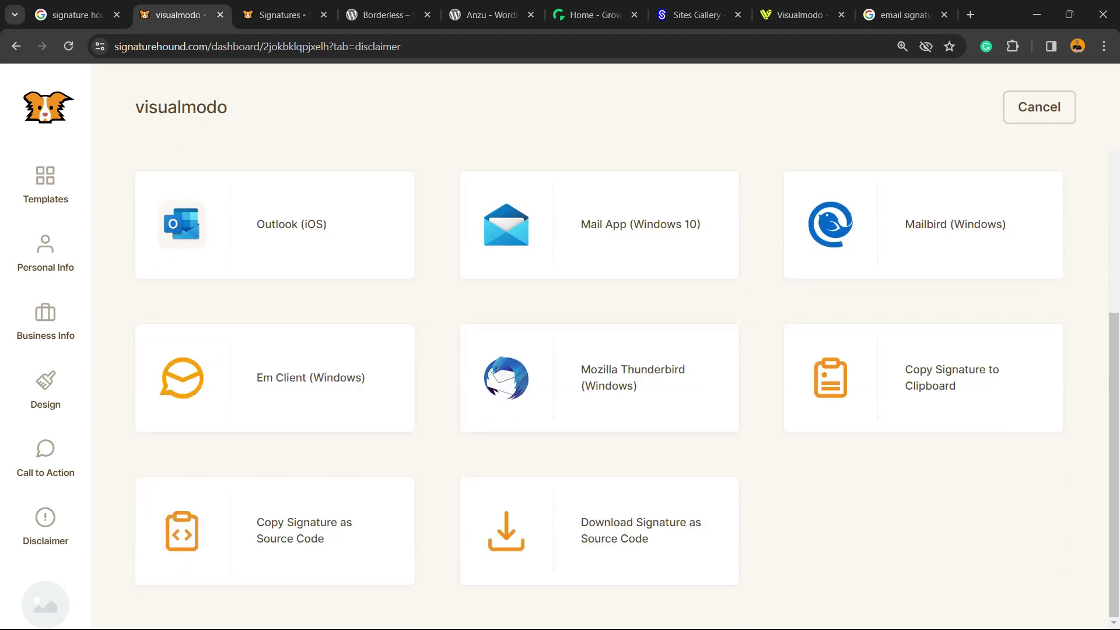
scroll(629, 385, "up", 5)
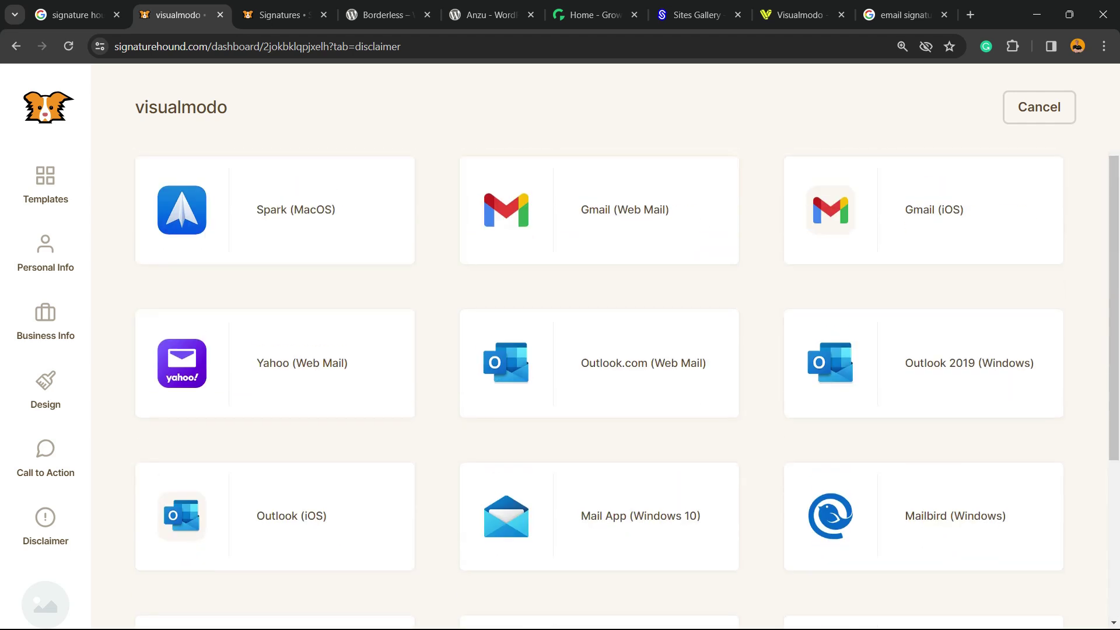
scroll(628, 386, "up", 3)
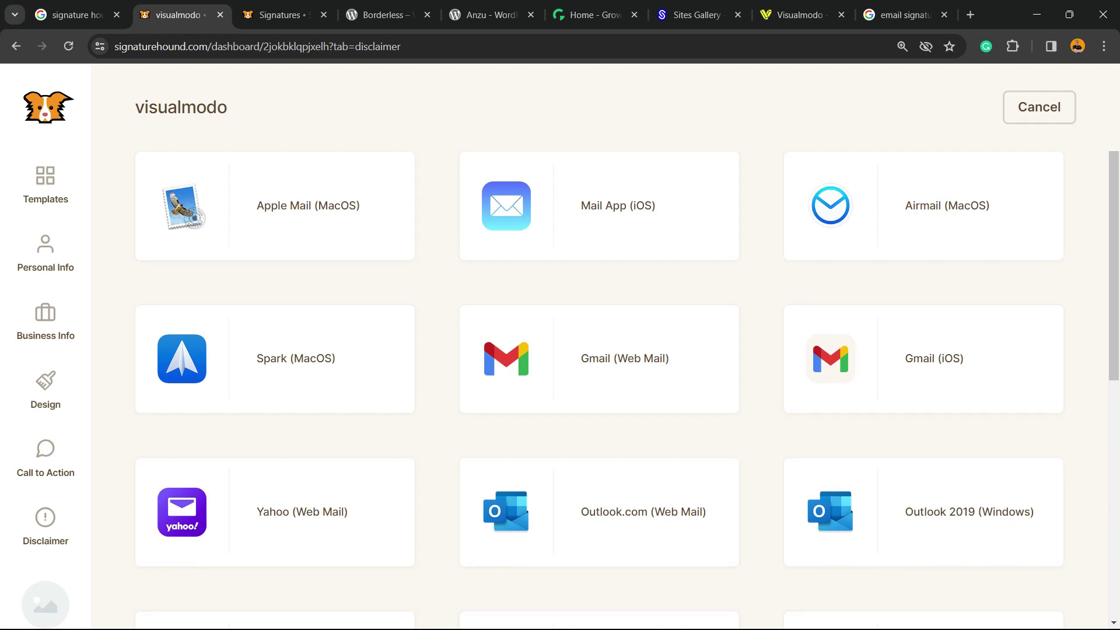
- Open the Outlook.com (Web Mail) installation instructions and skim through them
scroll(628, 385, "down", 3)
left_click(628, 385)
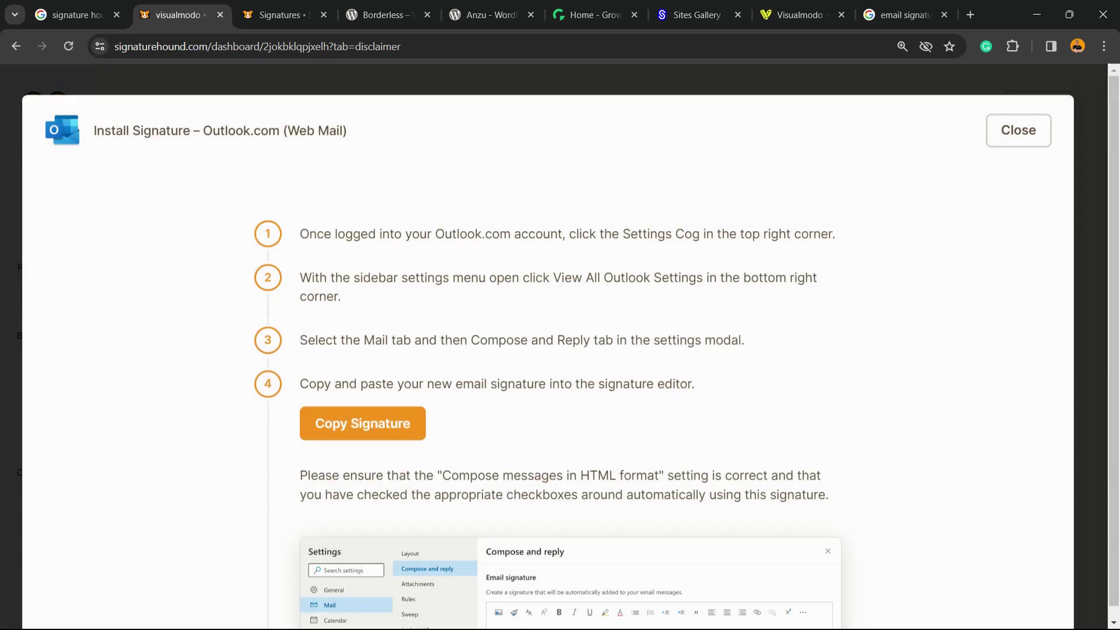
scroll(560, 386, "down", 3)
scroll(560, 385, "down", 10)
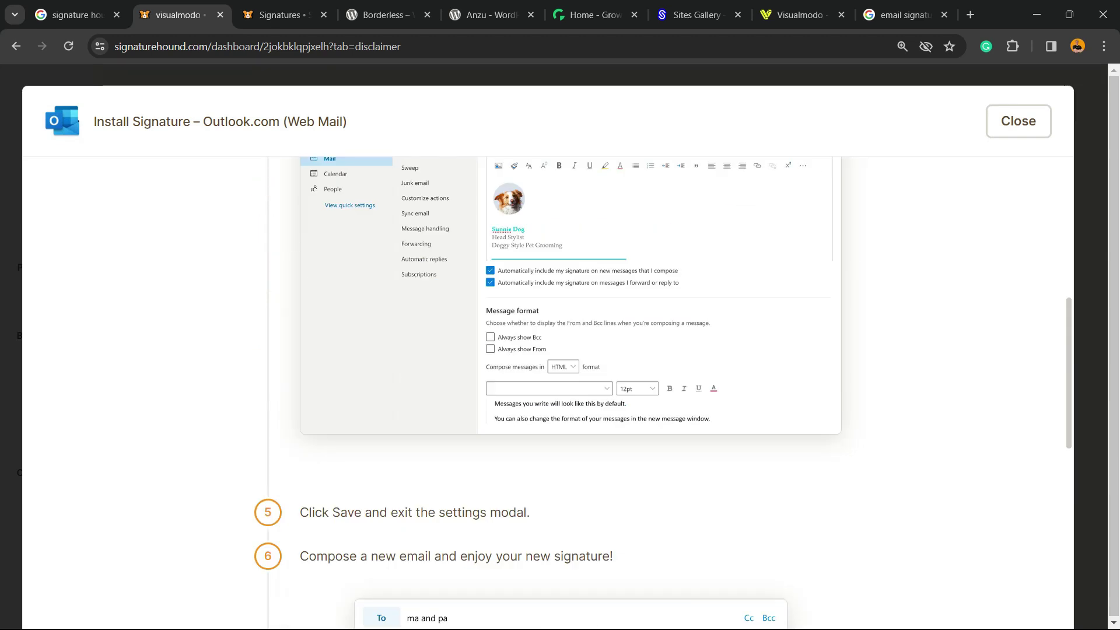
scroll(560, 385, "up", 12)
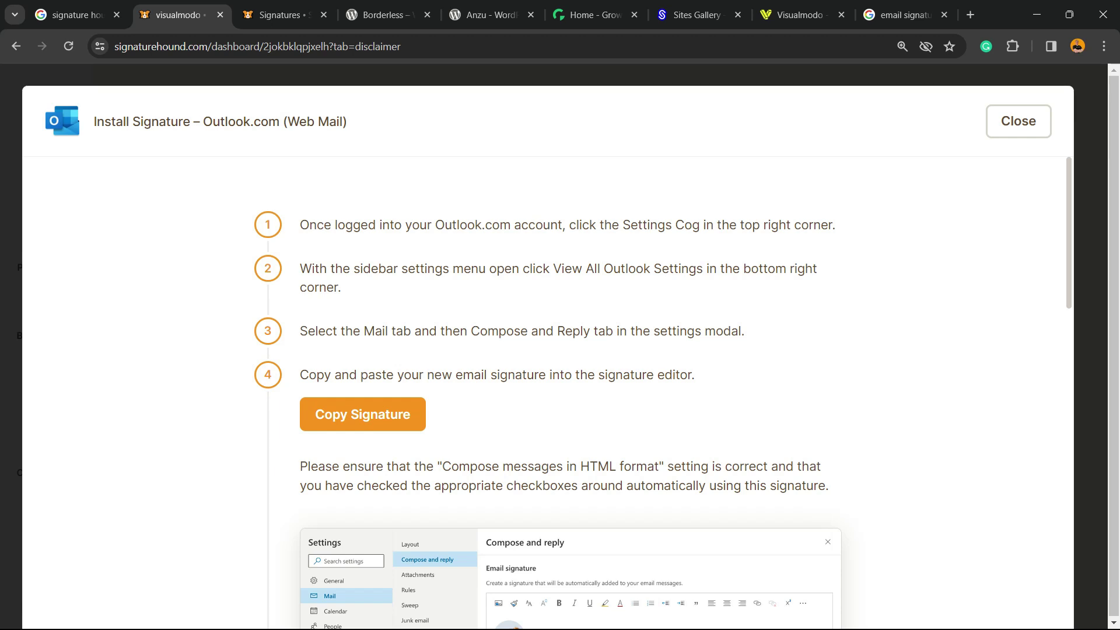
- Review steps 2 and 3 of the Outlook.com instructions and copy the signature to the clipboard
triple_click(315, 269)
left_click(315, 269)
triple_click(315, 269)
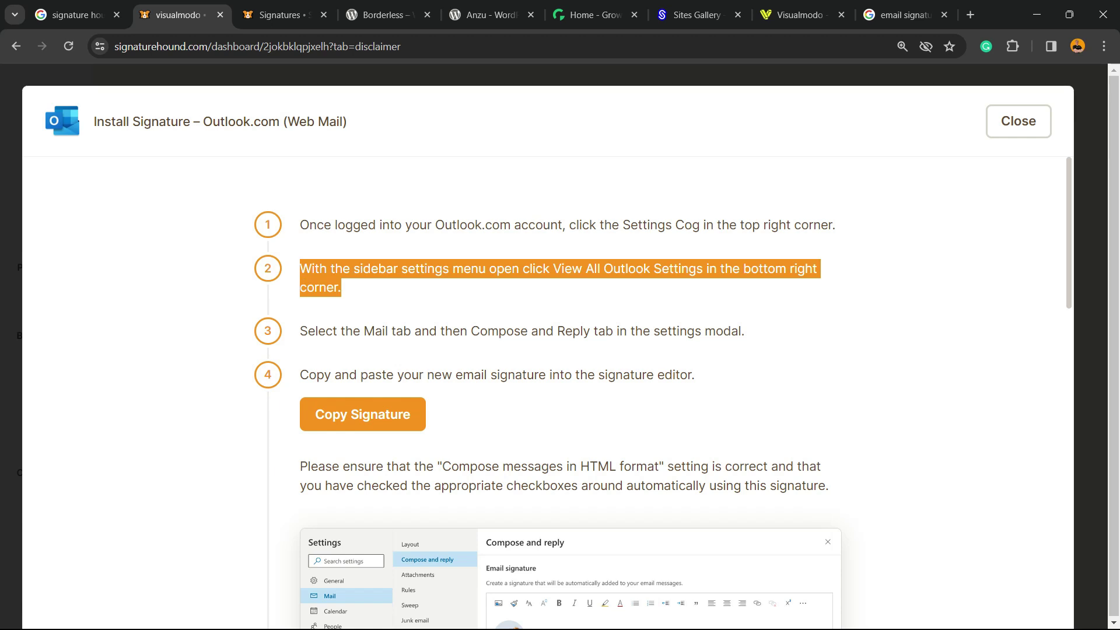
triple_click(315, 331)
left_click(315, 331)
triple_click(315, 331)
left_click(363, 414)
scroll(560, 350, "down", 2)
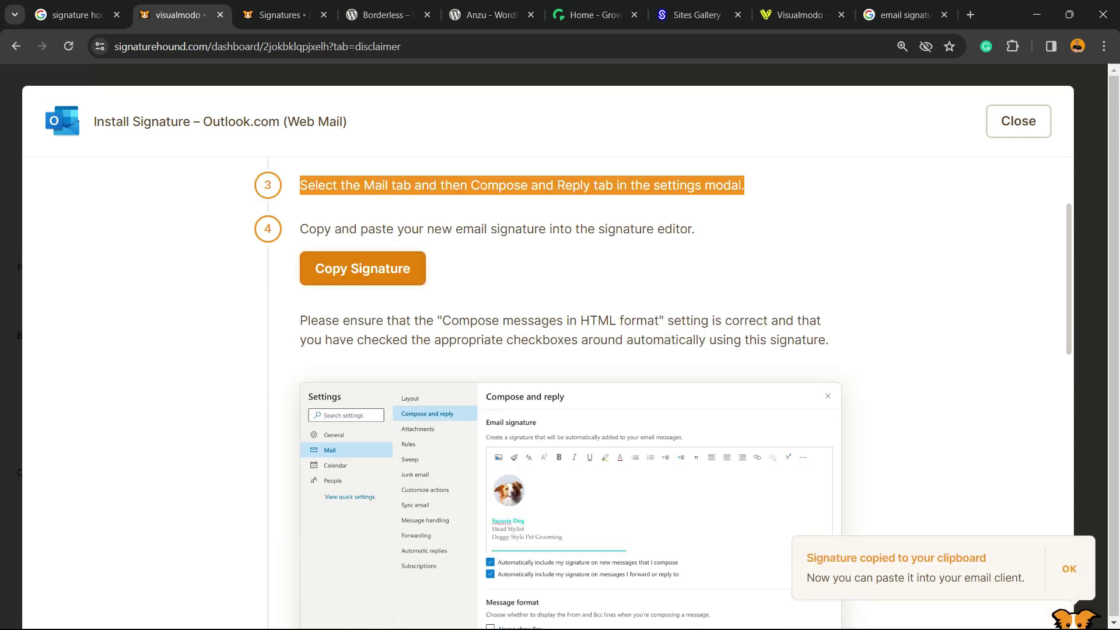
- Read the remaining Outlook.com instructions on the HTML message format, automatic signature checkboxes, saving and composing
triple_click(318, 320)
scroll(560, 350, "down", 2)
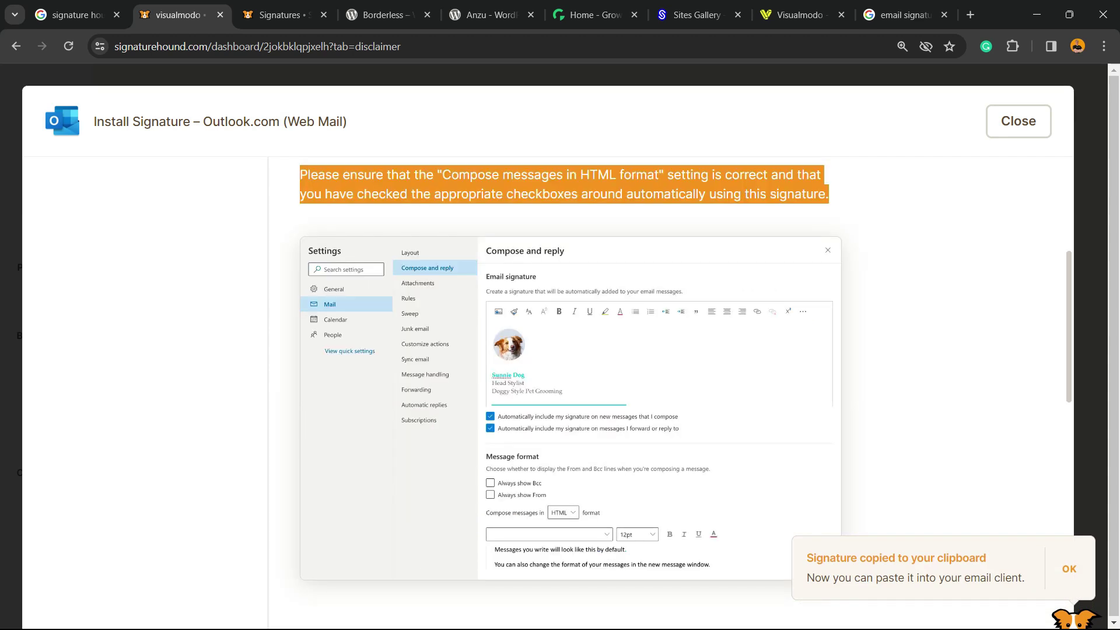
scroll(560, 350, "down", 4)
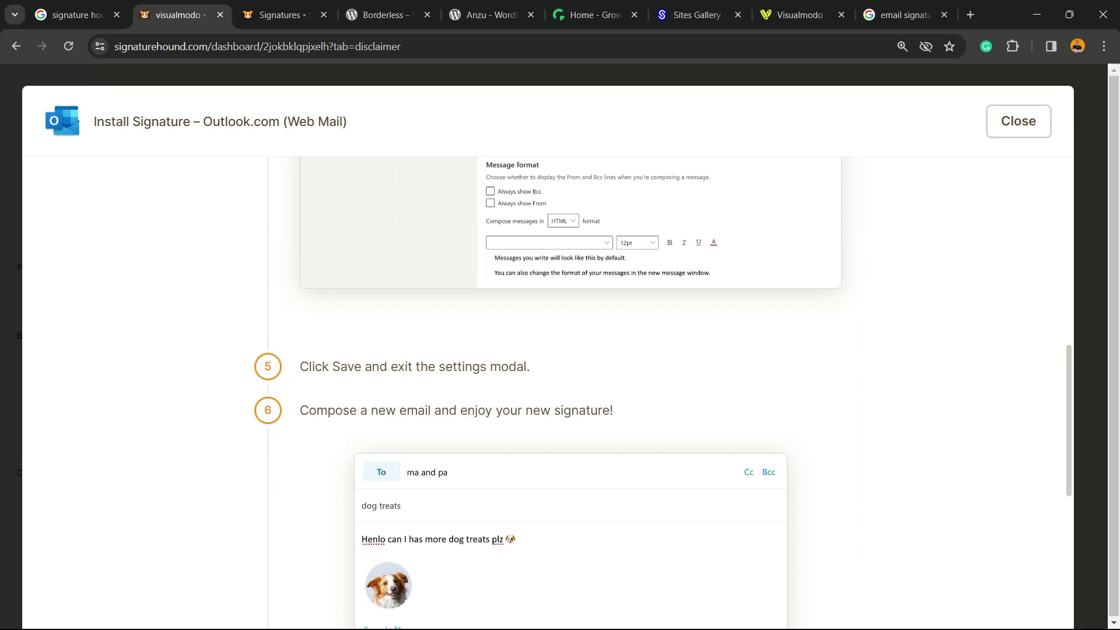
scroll(560, 350, "up", 6)
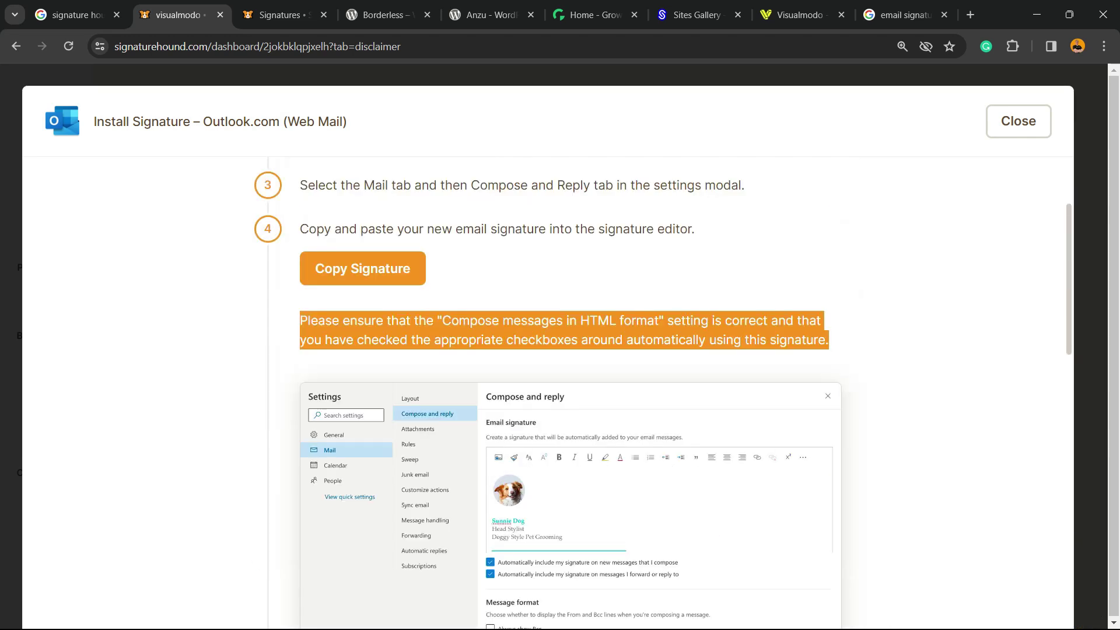
double_click(599, 321)
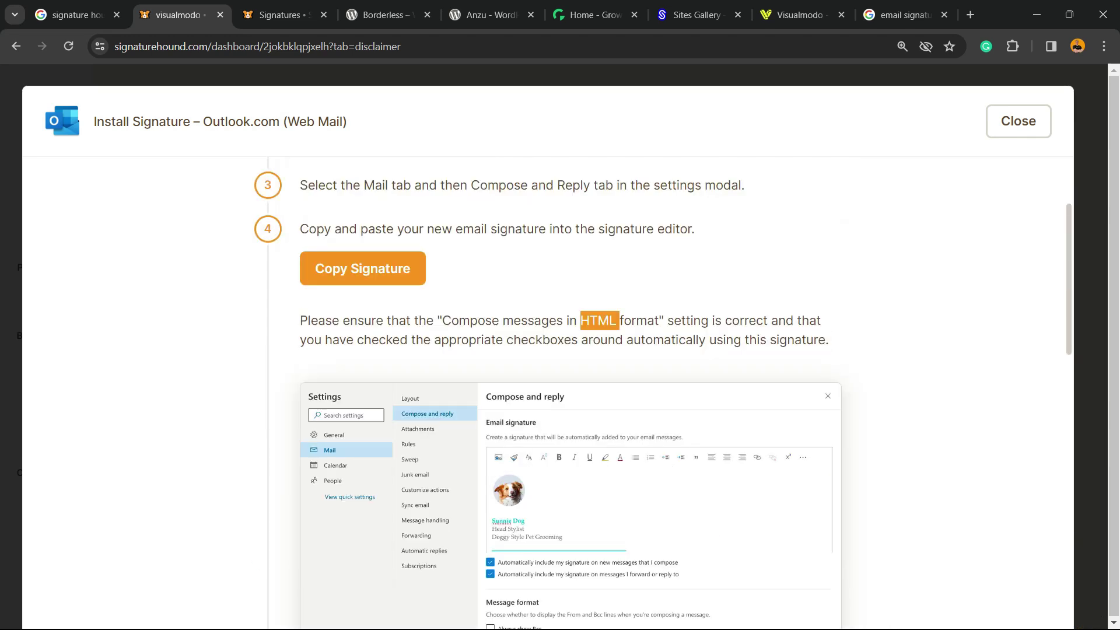
scroll(560, 350, "down", 6)
scroll(560, 350, "down", 2)
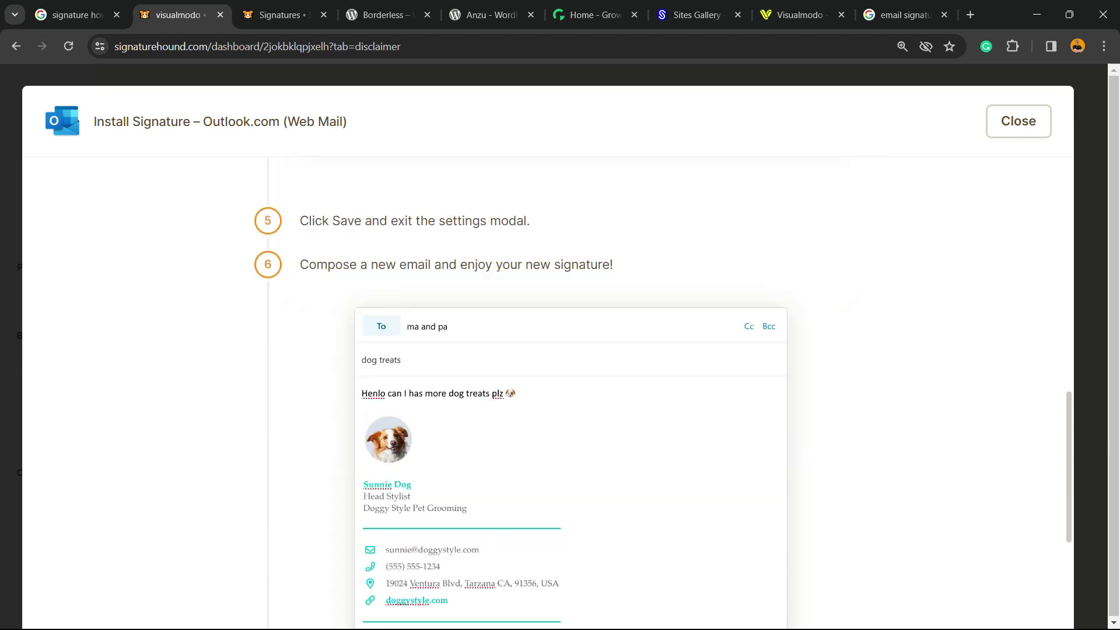
scroll(561, 350, "down", 4)
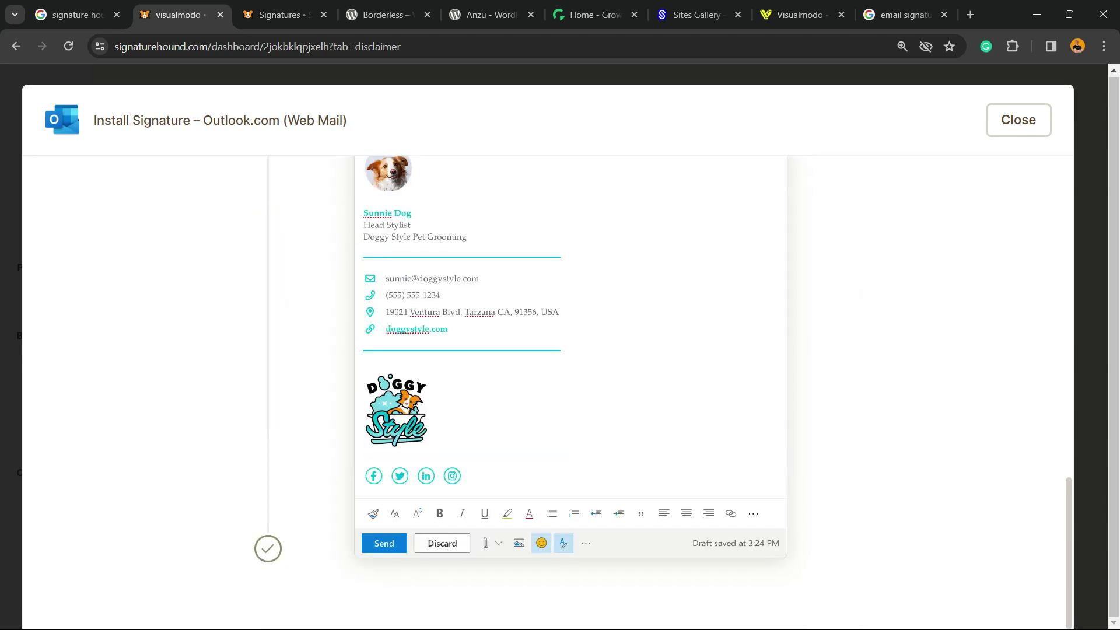
scroll(560, 350, "up", 10)
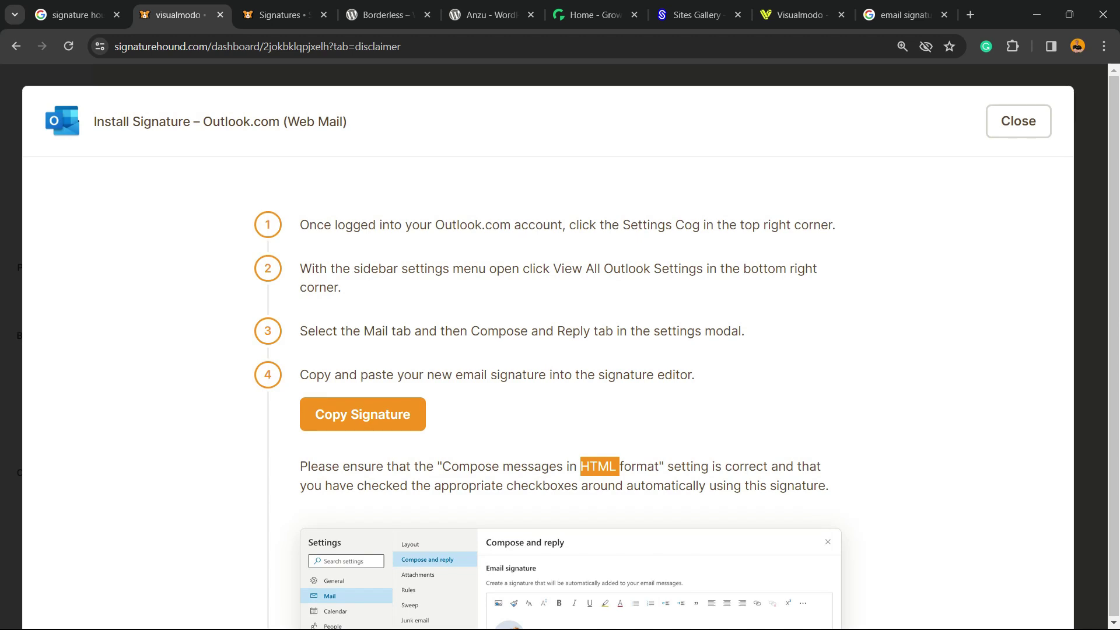
- Switch to the Gmail (Web Mail) installation instructions, read them through, and return to the list of email clients
left_click(1019, 121)
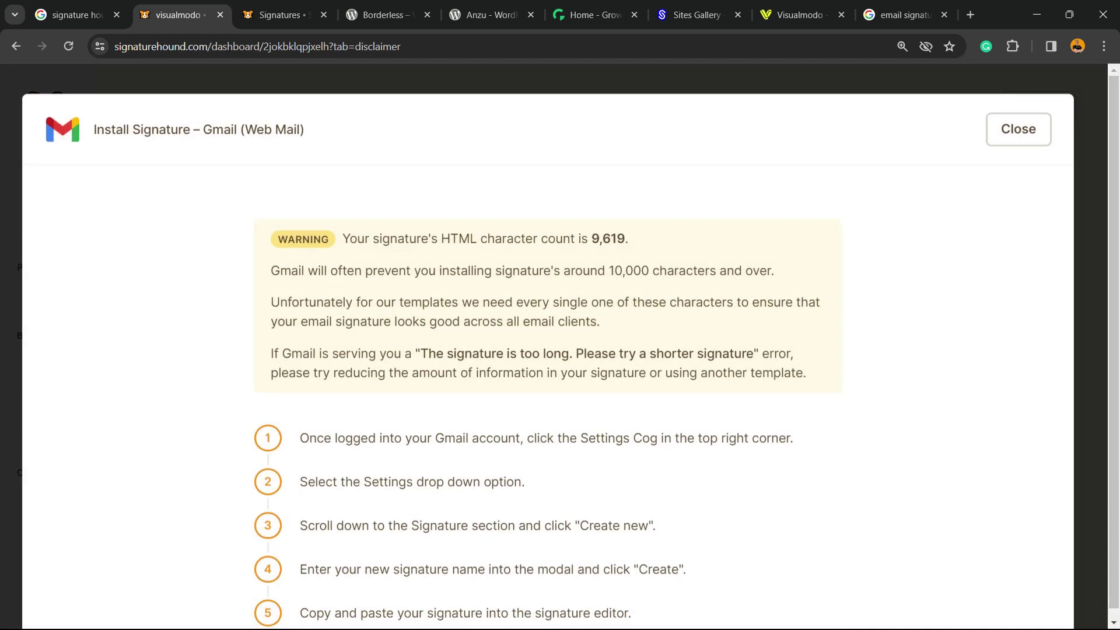
scroll(560, 350, "down", 12)
scroll(560, 350, "down", 5)
scroll(560, 350, "up", 10)
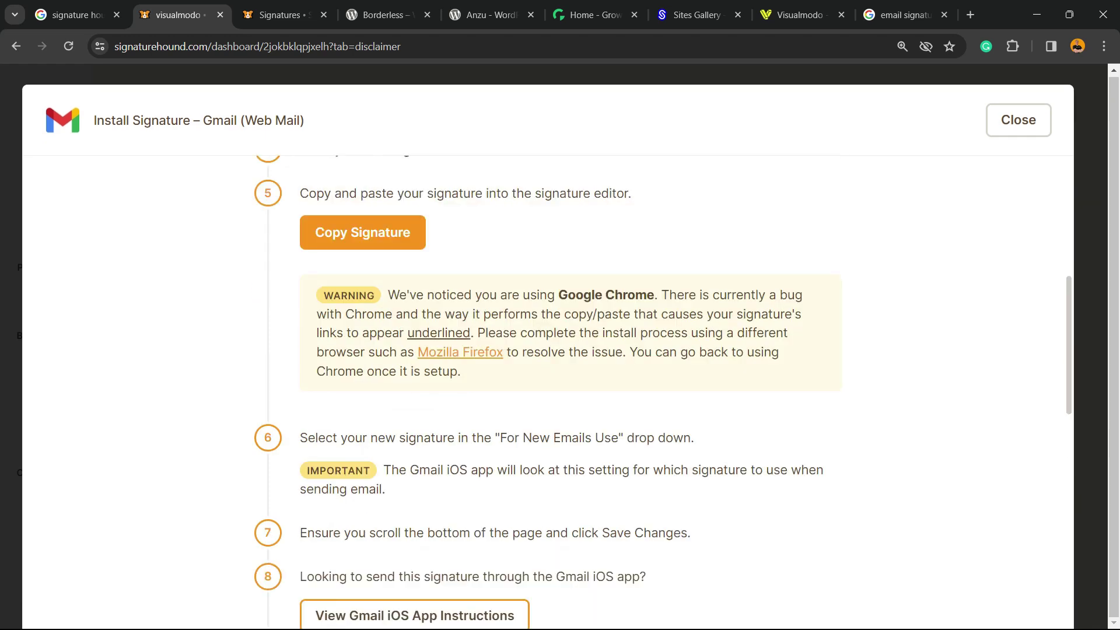
scroll(560, 350, "down", 5)
scroll(560, 350, "up", 15)
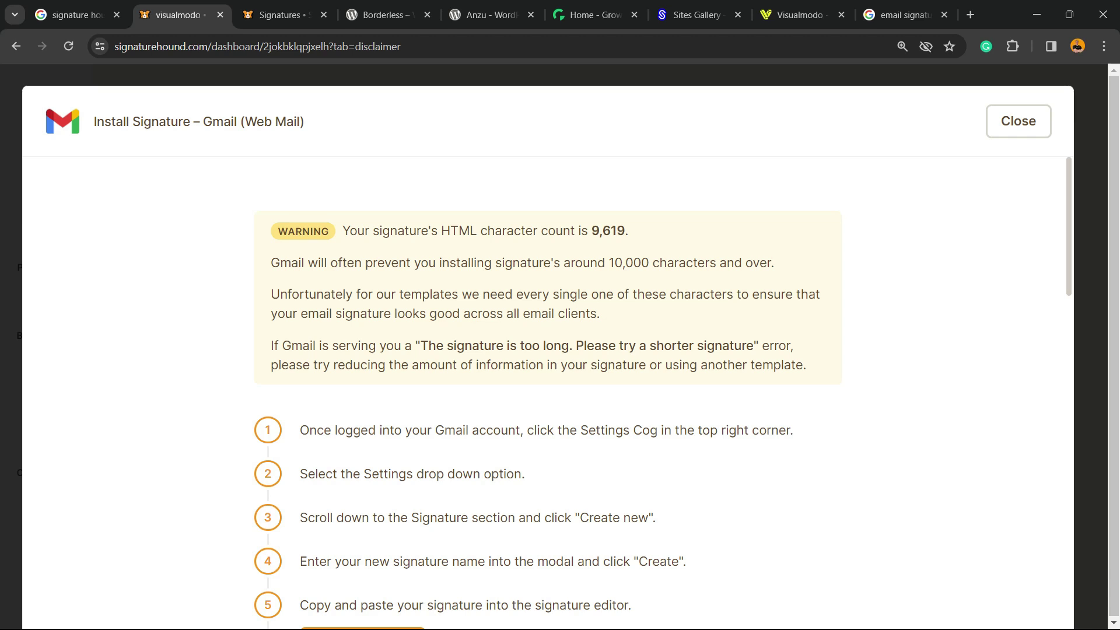
left_click(1019, 121)
scroll(600, 350, "down", 5)
scroll(600, 350, "up", 5)
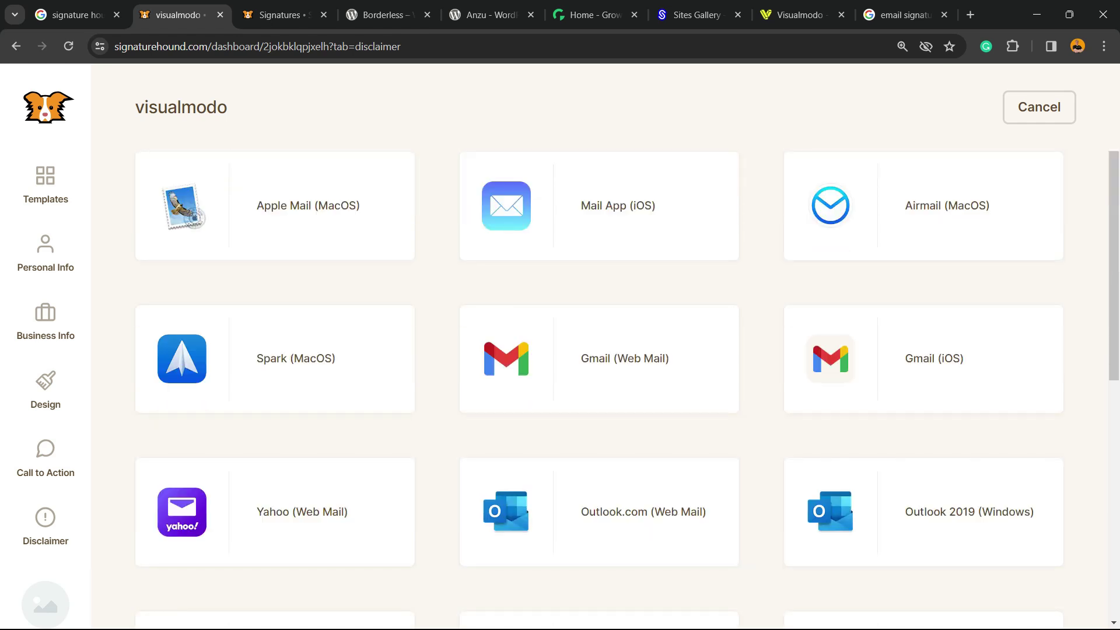
- Switch to the WordPress.org pages and view the Borderless plugin and the Anzu theme
key("ctrl+Tab")
key("ctrl+Tab")
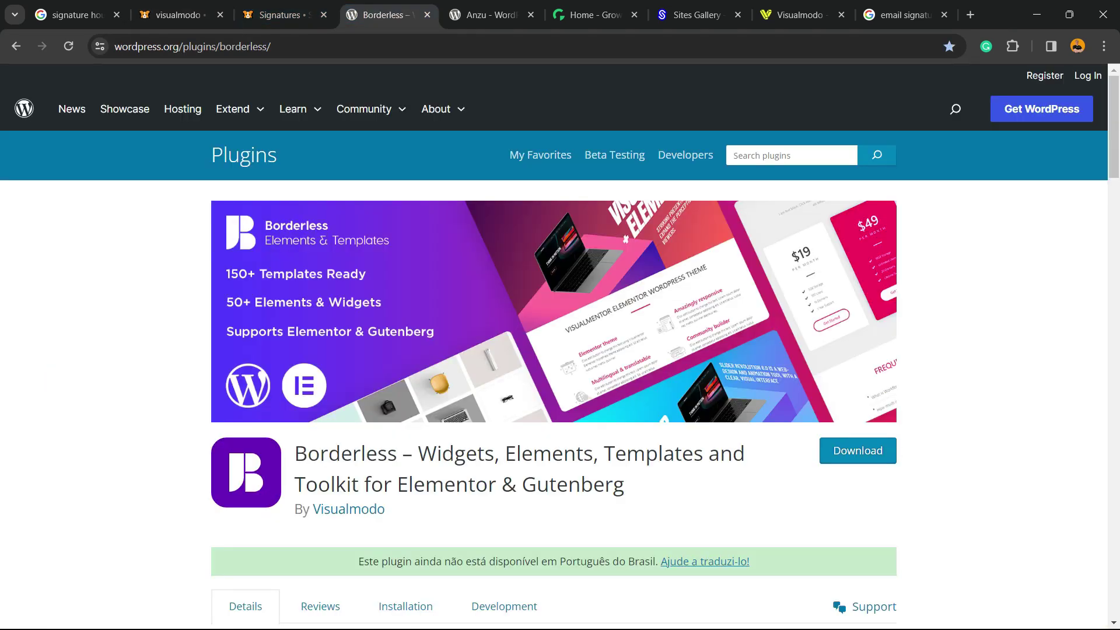
triple_click(344, 454)
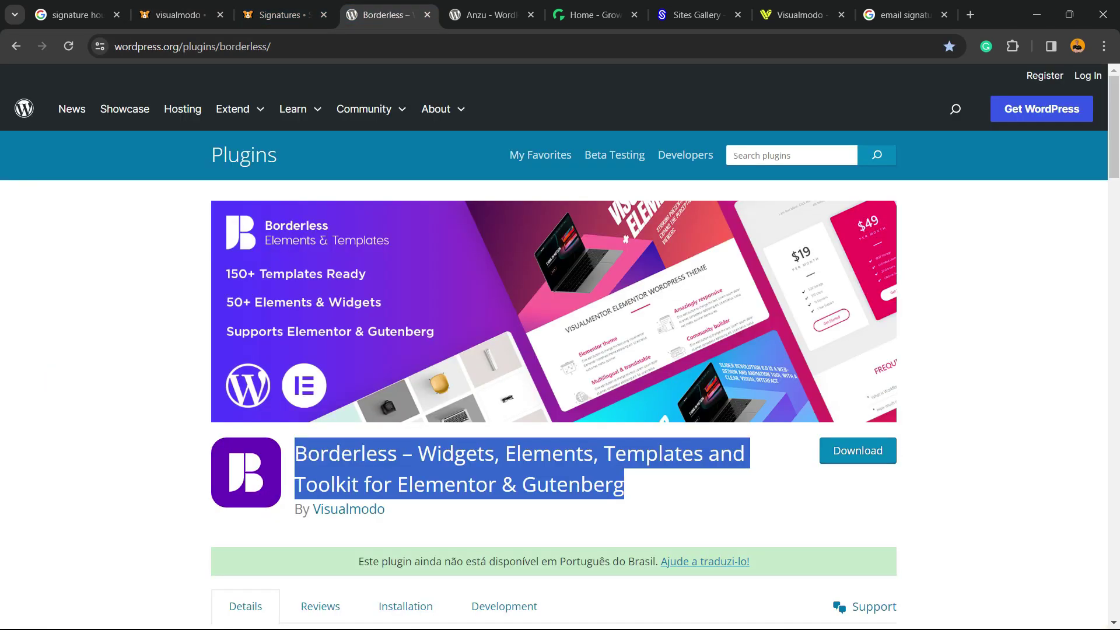
key("ctrl+Tab")
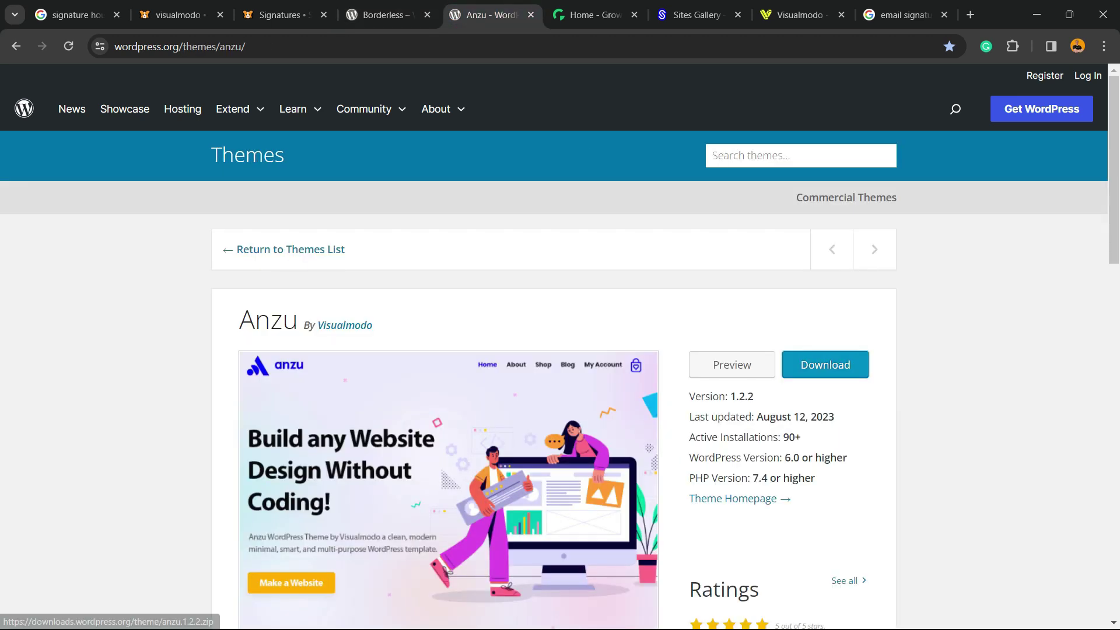
triple_click(269, 320)
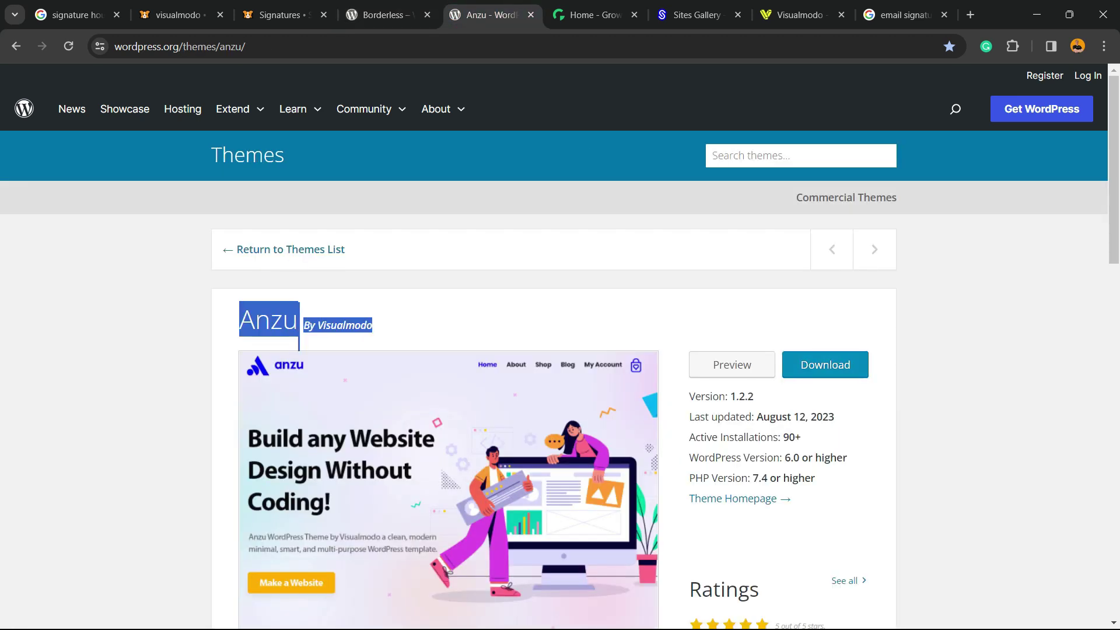
- Browse the Growwwth guest posting site and the website showcase on Sites Gallery
key("ctrl+Tab")
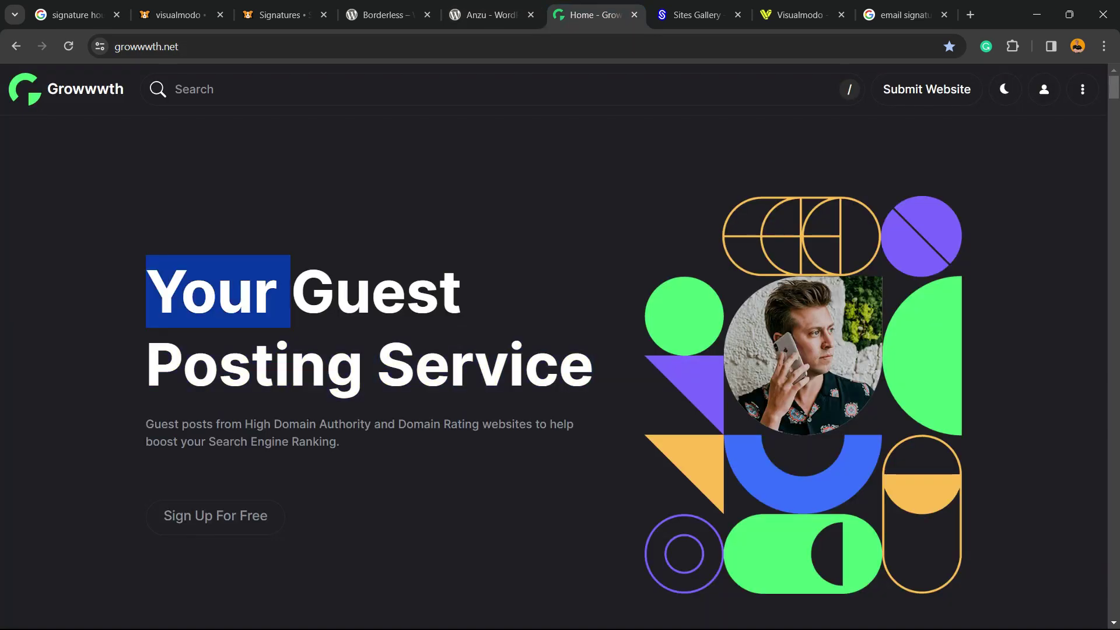
scroll(554, 350, "down", 8)
scroll(554, 350, "down", 20)
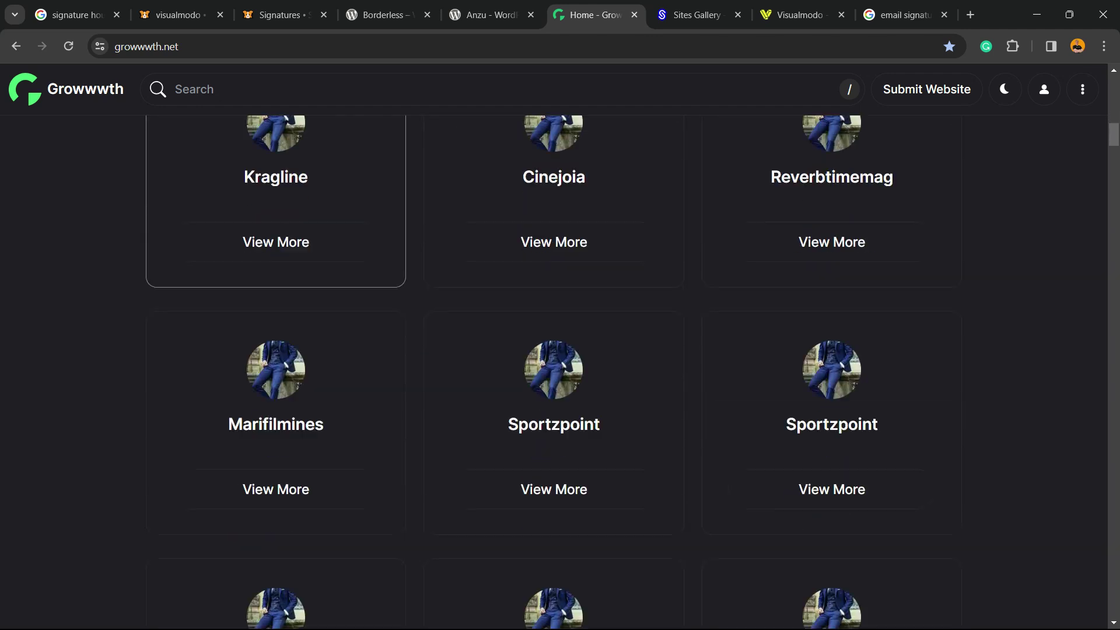
key("ctrl+Tab")
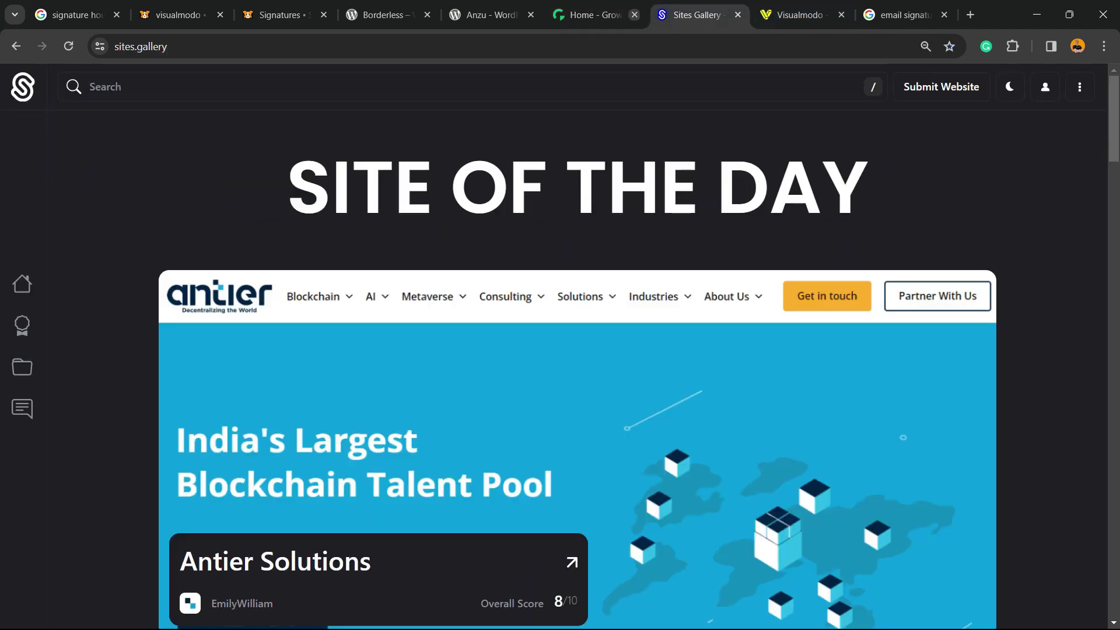
scroll(560, 351, "down", 10)
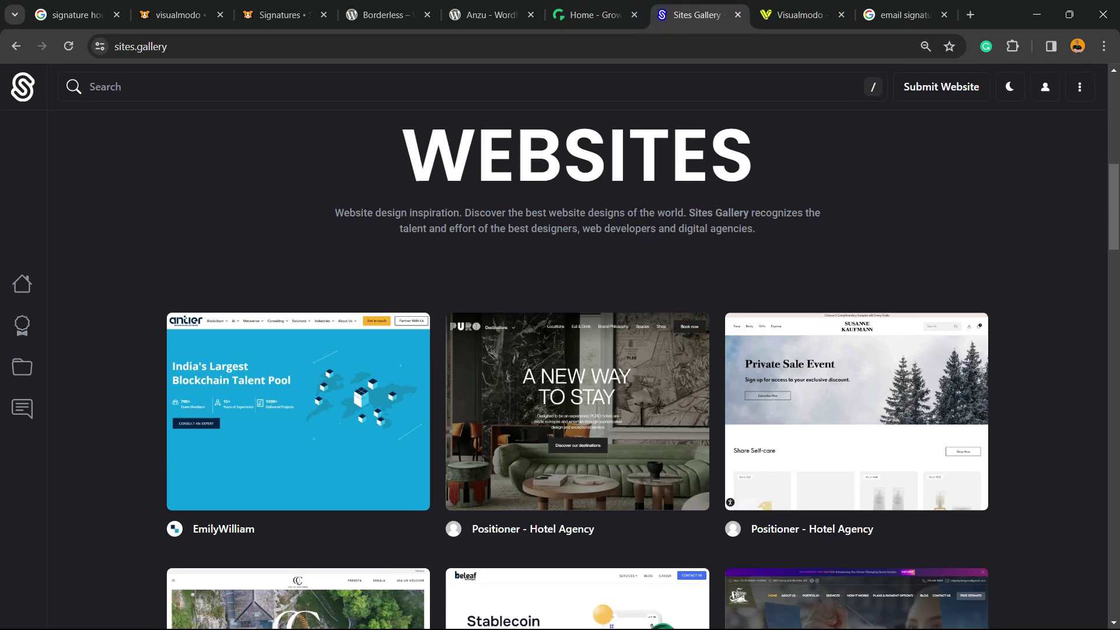
scroll(297, 310, "down", 20)
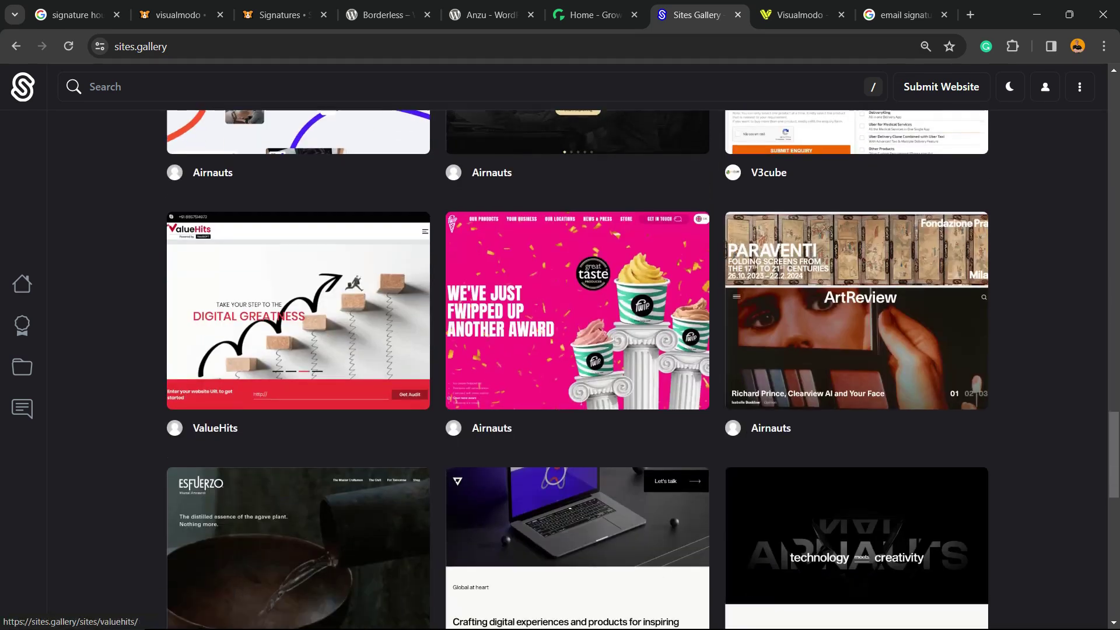
scroll(297, 309, "down", 10)
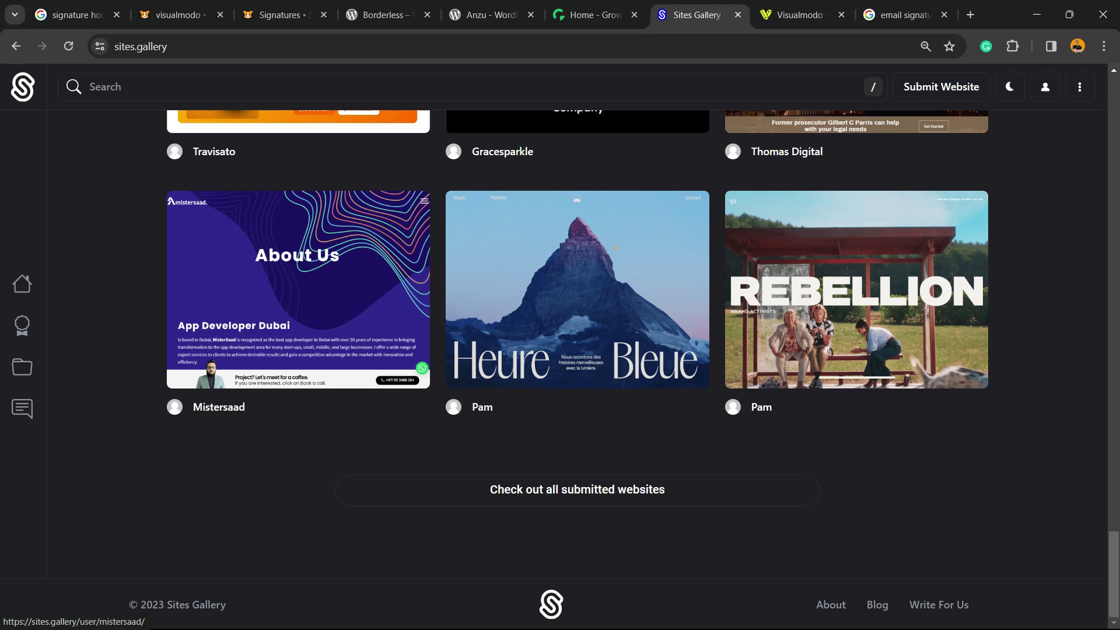
- Switch from Sites Gallery to the Visualmodo website and open its Templates Library page
scroll(298, 309, "up", 20)
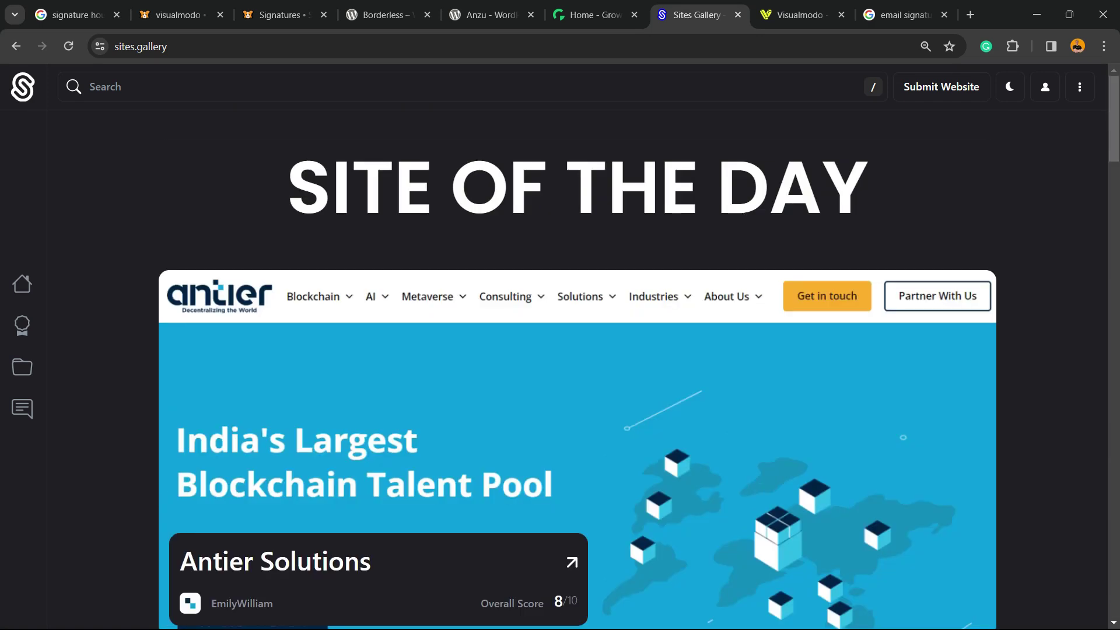
left_click(801, 15)
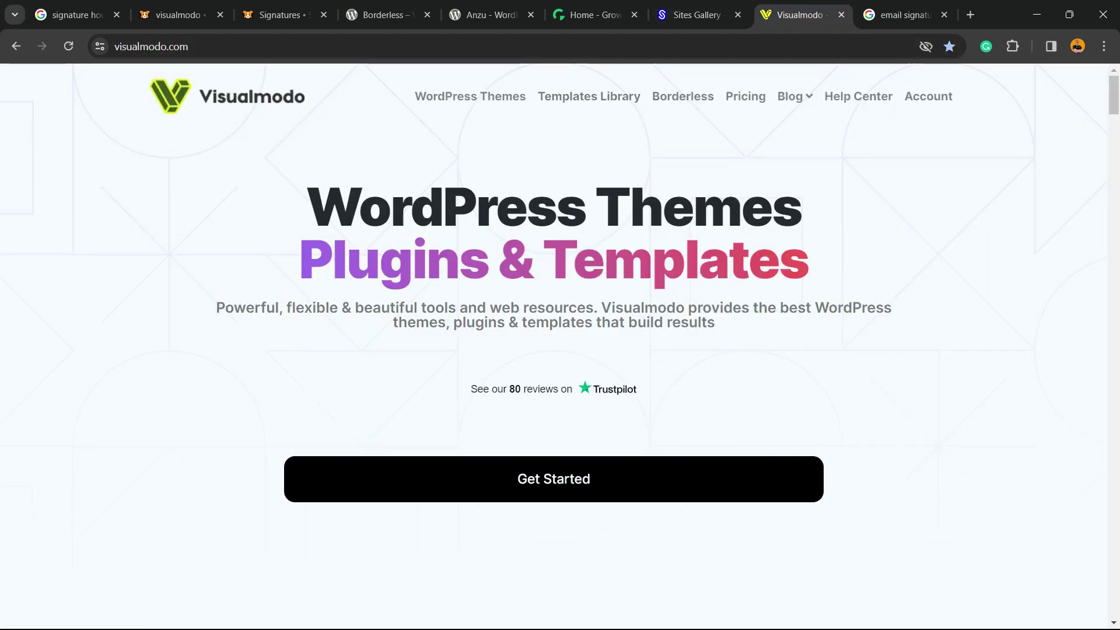
left_click(589, 96)
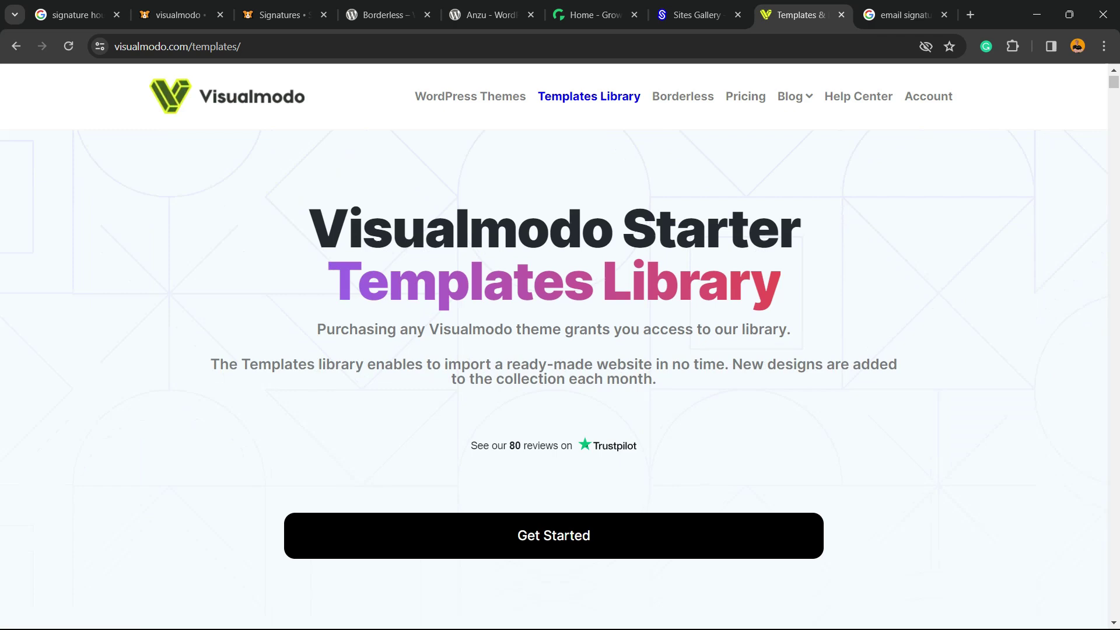
- Browse the starter website templates in the Visualmodo Templates Library, looking over the designs for different business categories
scroll(554, 350, "down", 8)
scroll(355, 262, "down", 7)
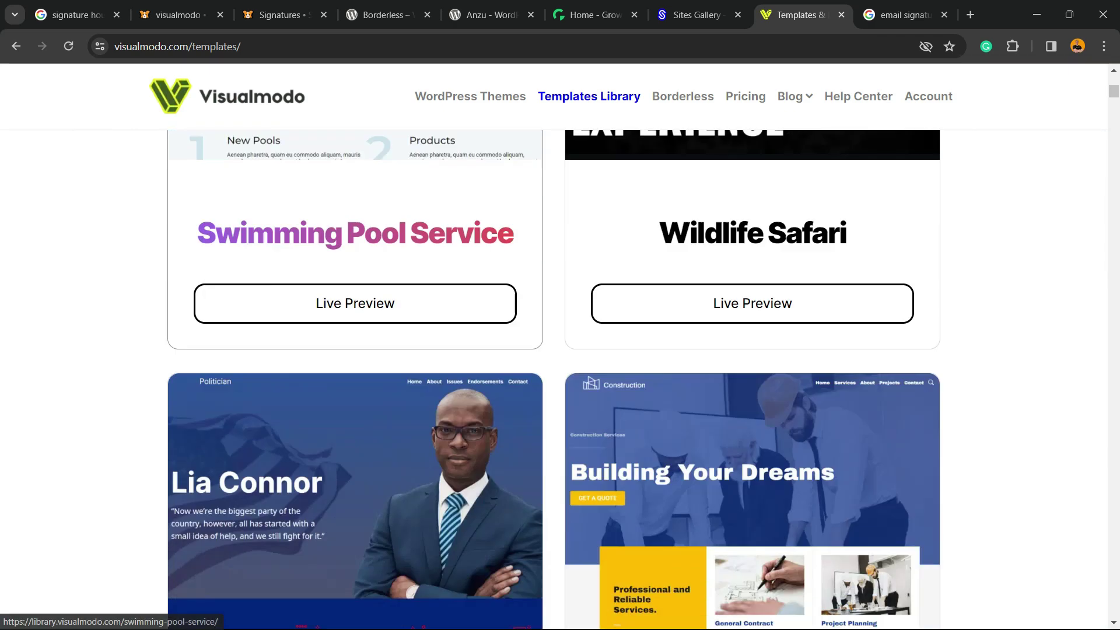
scroll(356, 350, "down", 17)
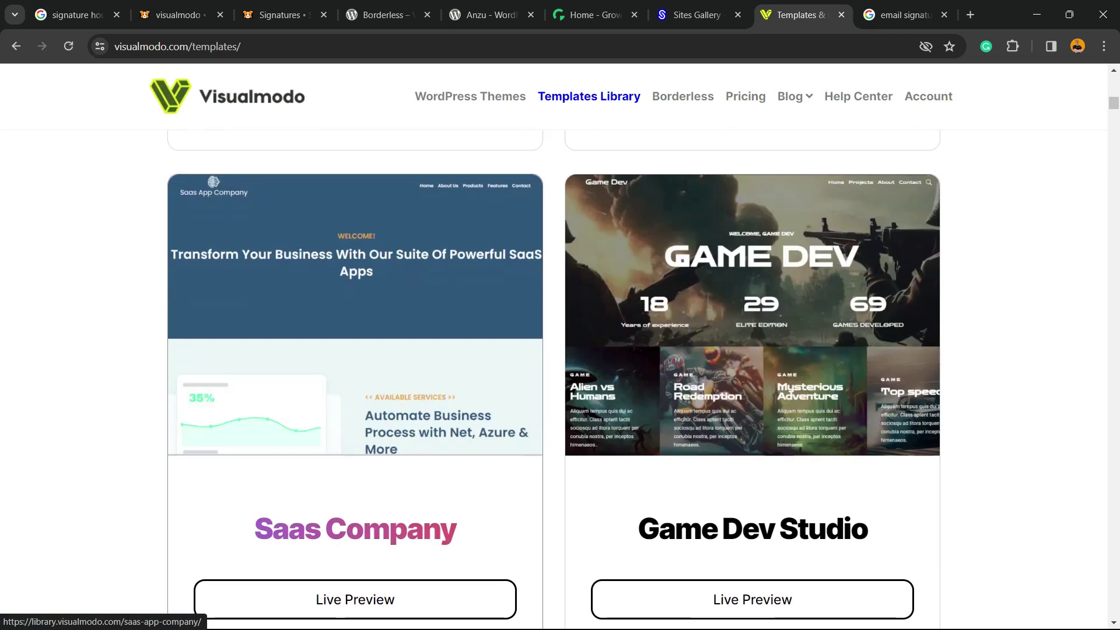
scroll(356, 350, "down", 20)
scroll(355, 350, "down", 20)
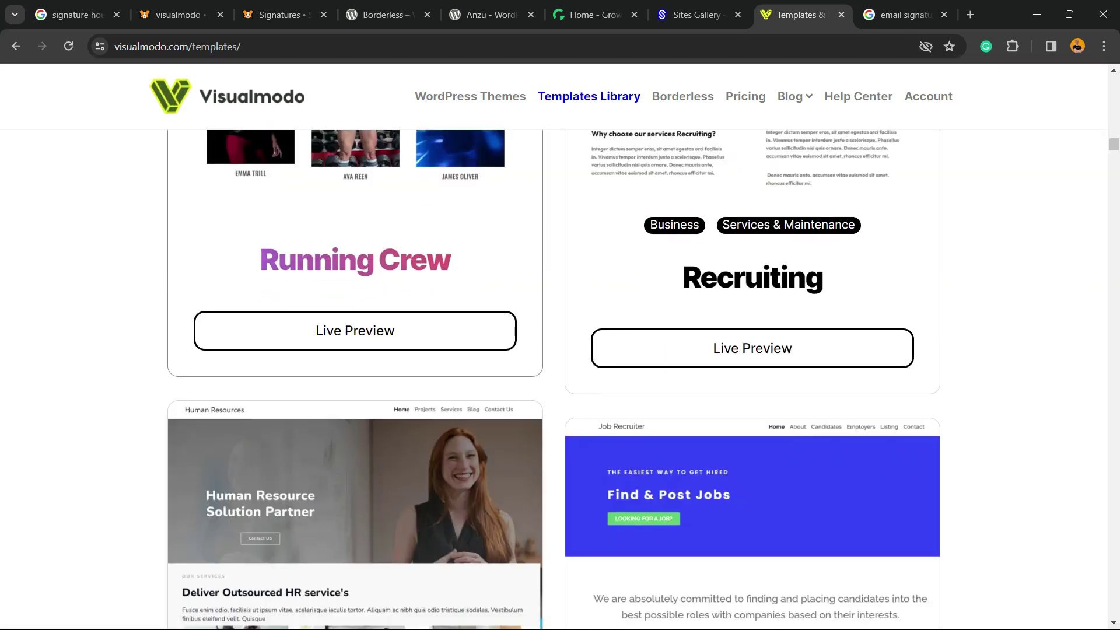
scroll(355, 350, "down", 20)
scroll(355, 350, "down", 20)
scroll(355, 351, "down", 20)
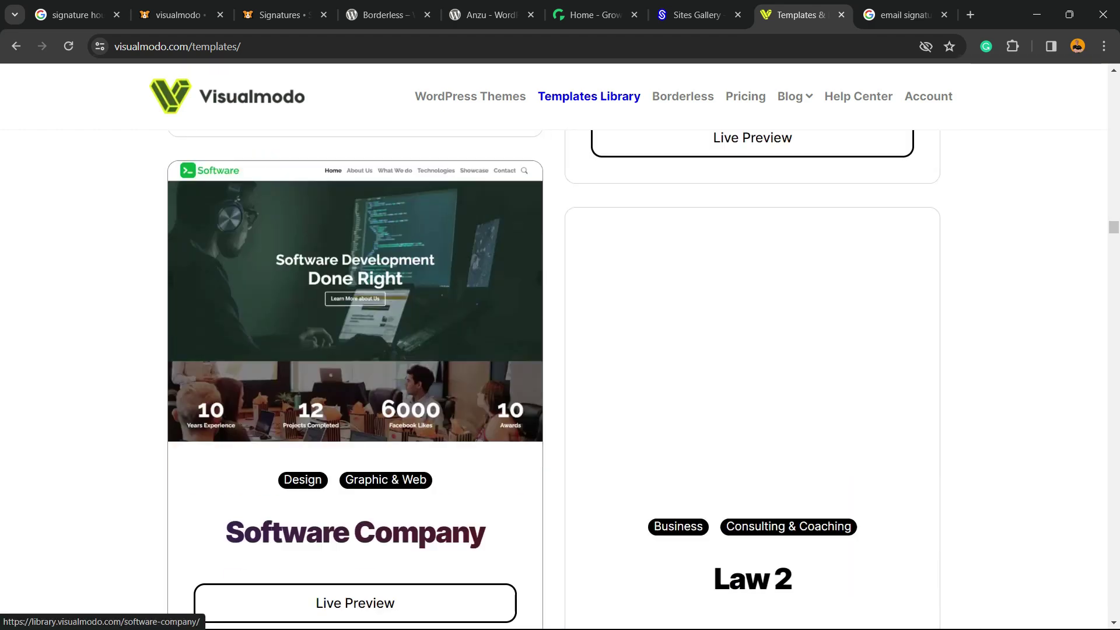
scroll(356, 350, "down", 5)
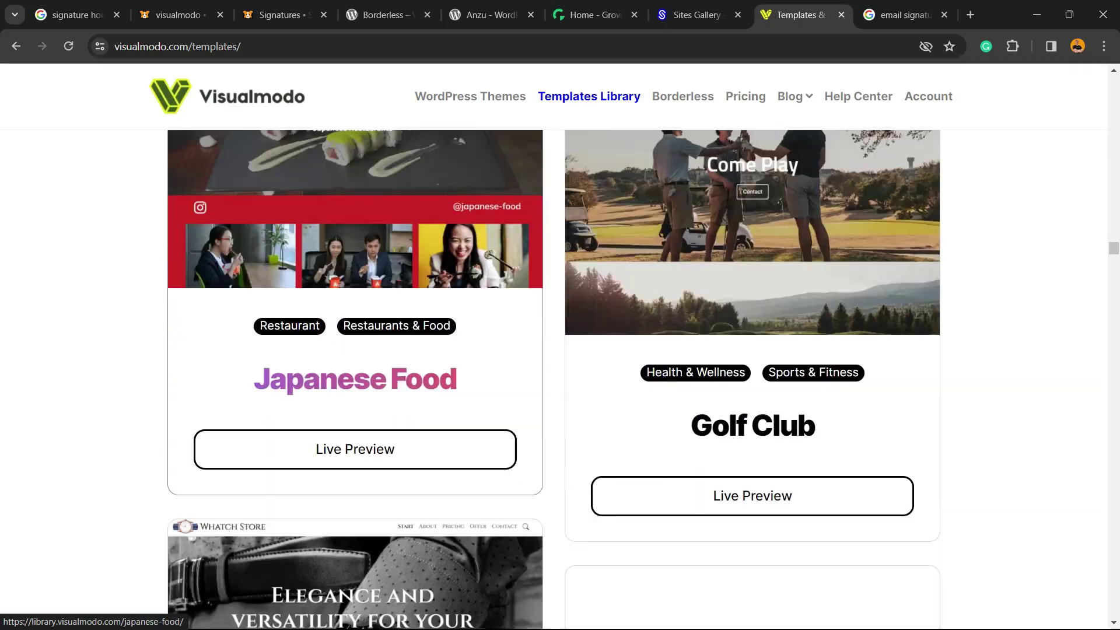